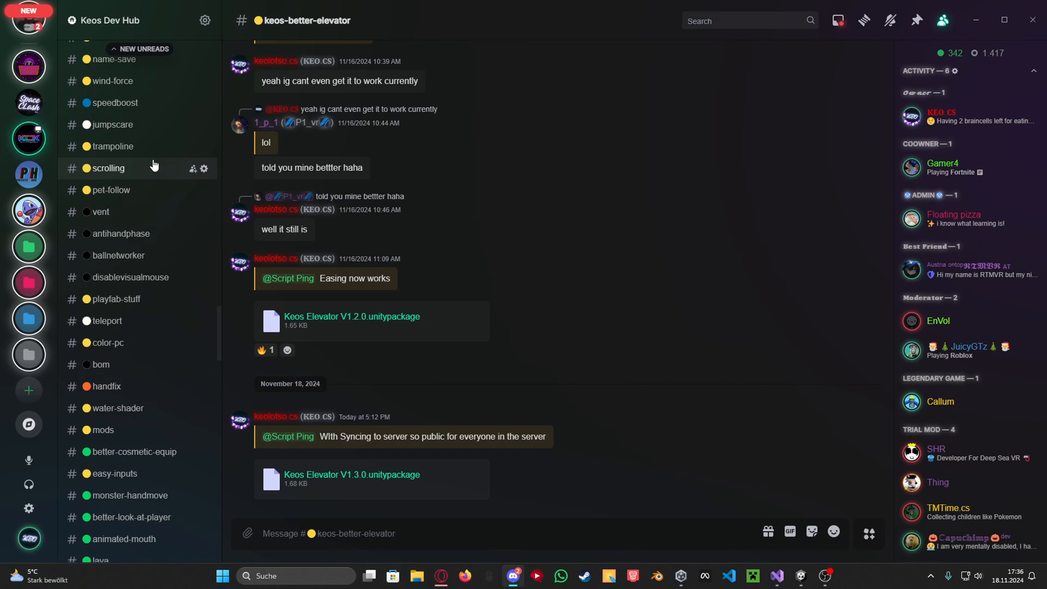
# Find the Keos Elevator V1.3.0.unitypackage post in the keos-better-elevator channel and switch to Unity.
pyautogui.scroll(-10, 160, 196)
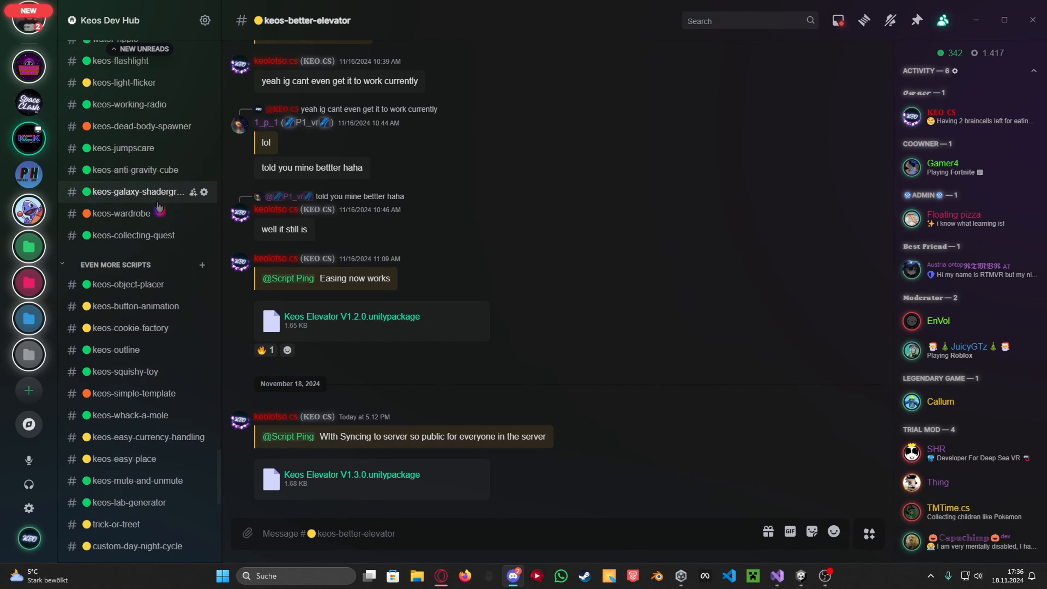
pyautogui.scroll(5, 139, 160)
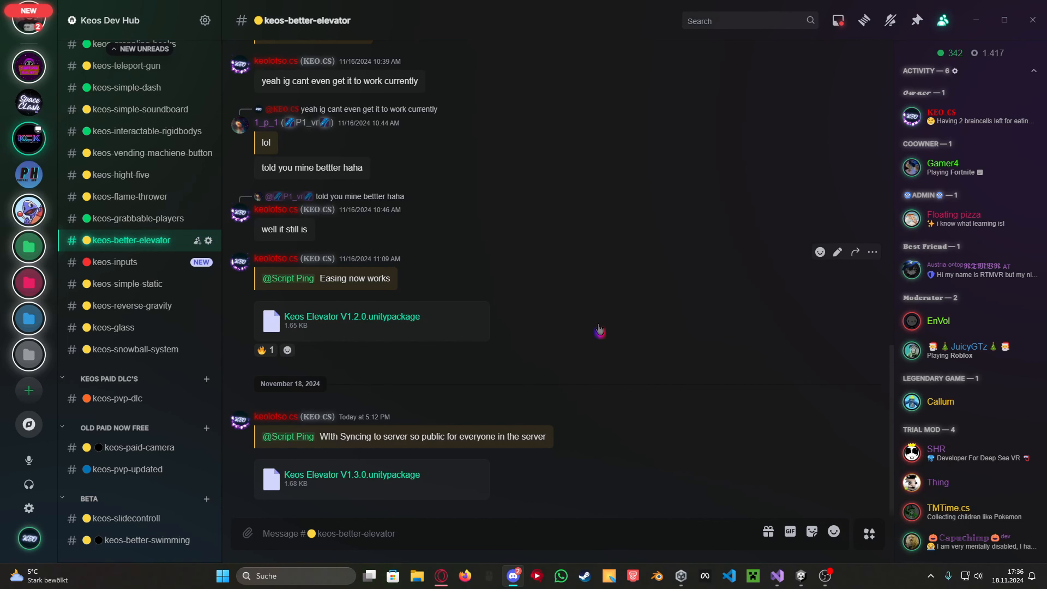
pyautogui.tripleClick(366, 471)
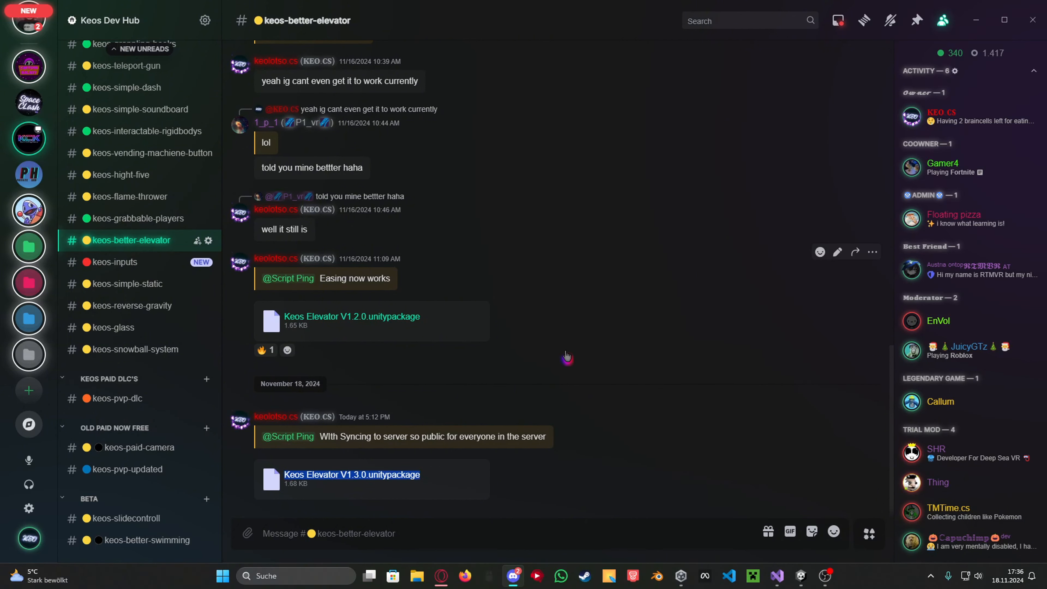
pyautogui.click(433, 485)
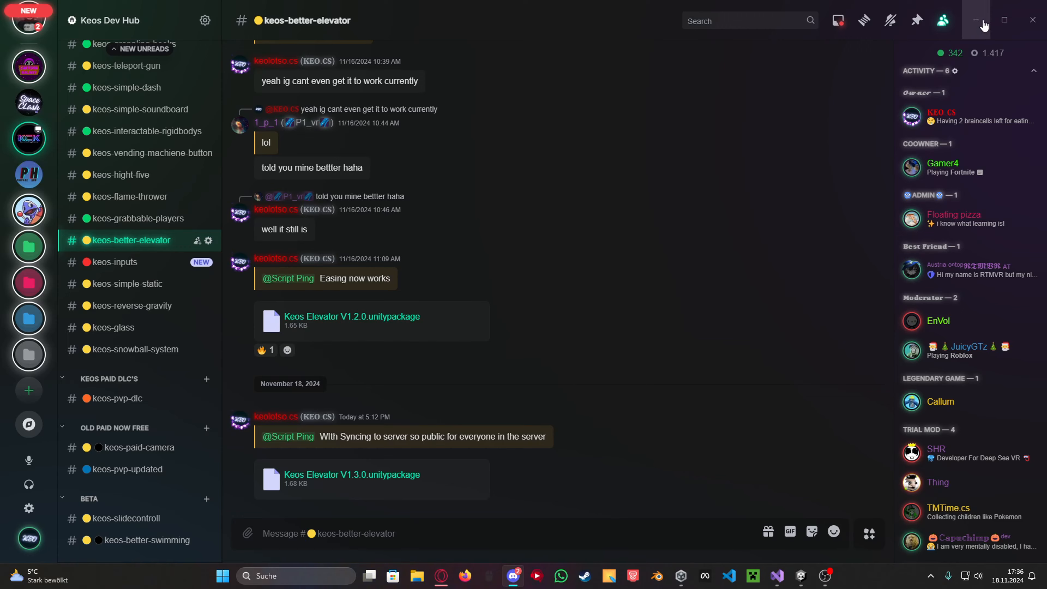
pyautogui.click(975, 20)
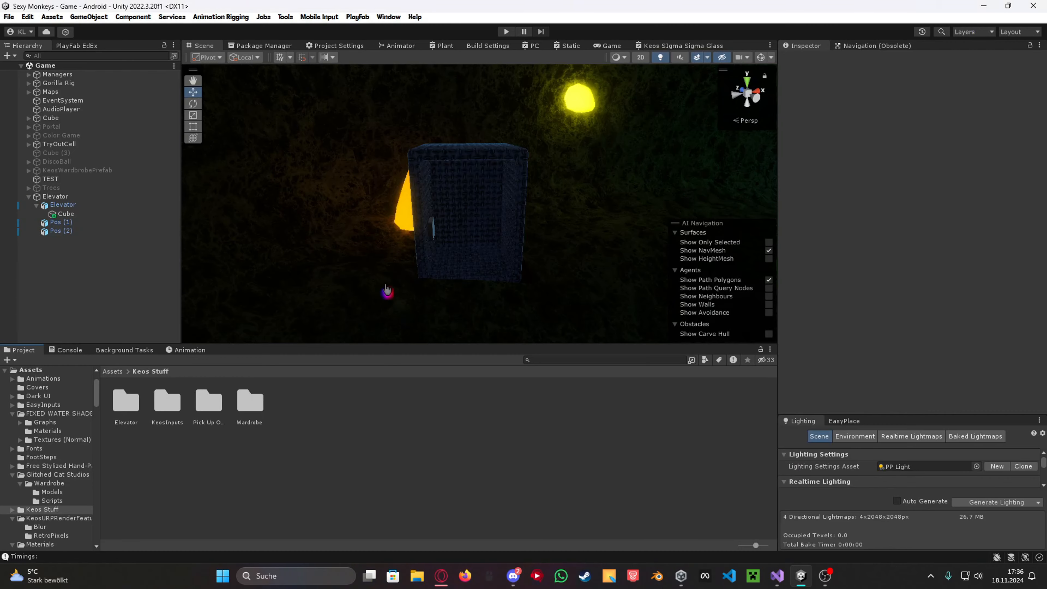
# Examine the elevator cabin and its inner button up close in the scene.
pyautogui.moveTo(387, 289); pyautogui.dragTo(371, 265, button='right')
pyautogui.press('w')
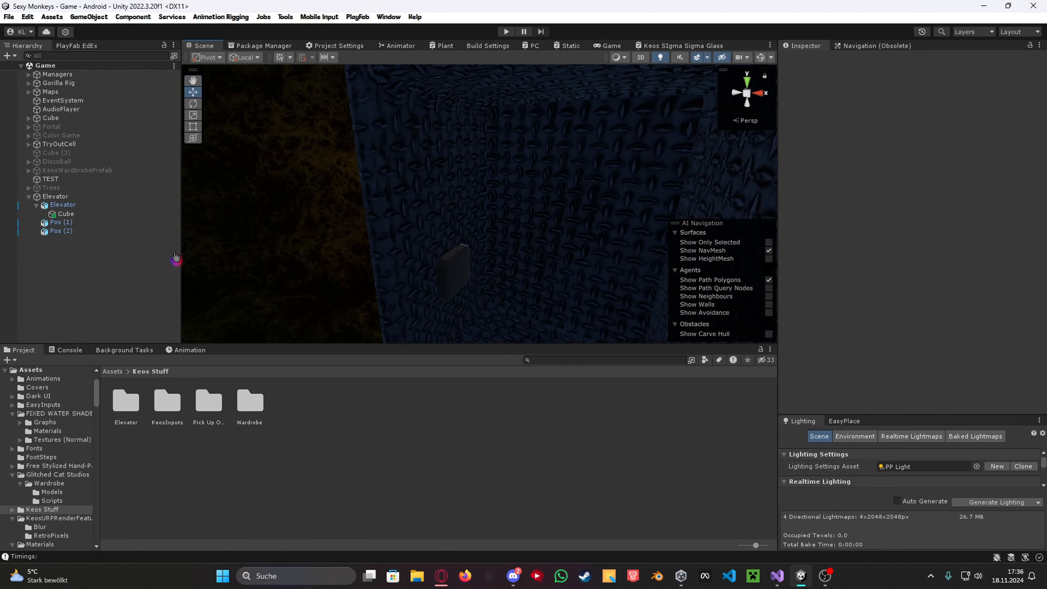
pyautogui.press('s')
pyautogui.moveTo(351, 203); pyautogui.dragTo(282, 262, button='right')
pyautogui.press('w')
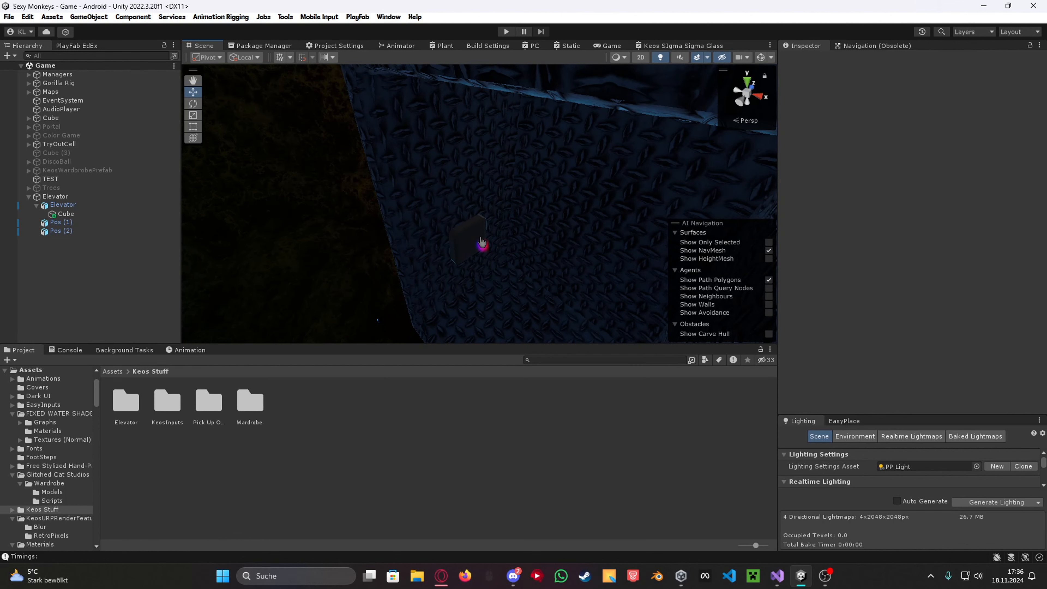
pyautogui.press('s')
pyautogui.moveTo(453, 234); pyautogui.dragTo(234, 177, button='right')
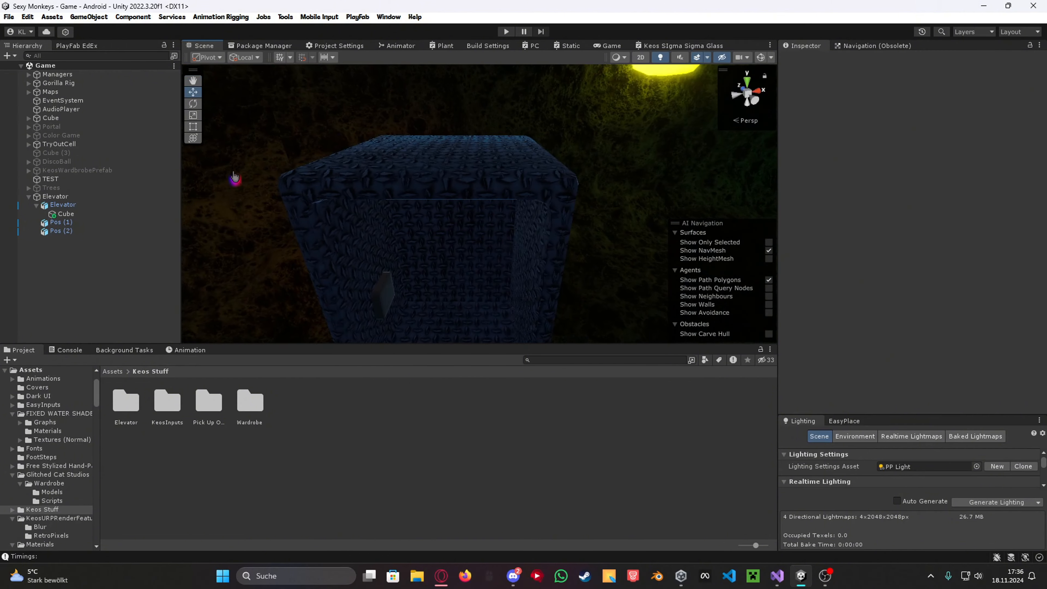
# Assign the child Elevator object to the Elevator field of the parent's Elevator Manager and frame it in the scene.
pyautogui.click(85, 197)
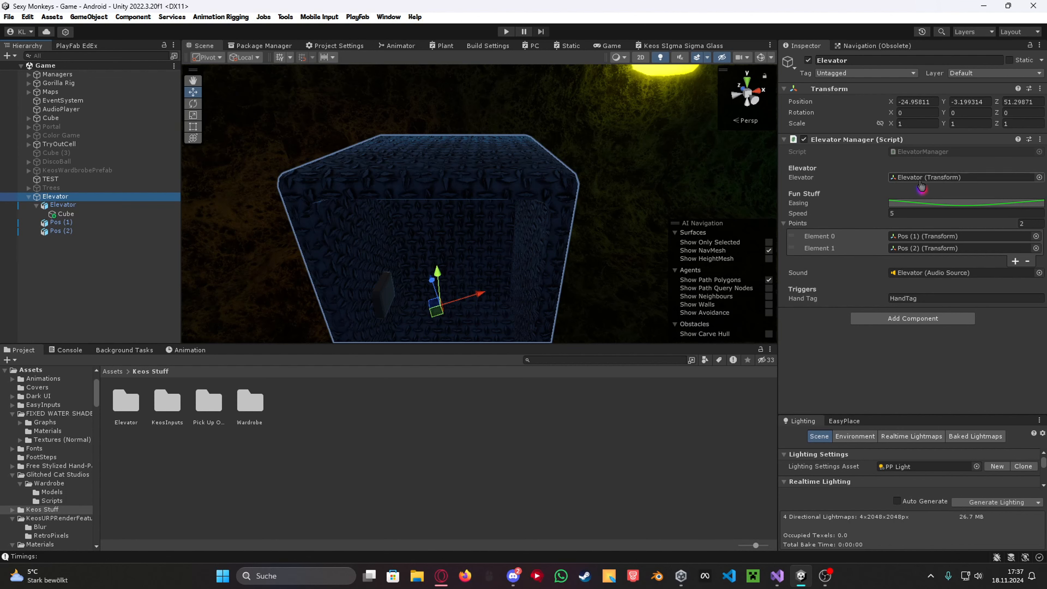
pyautogui.moveTo(58, 206); pyautogui.dragTo(964, 179)
pyautogui.doubleClick(62, 205)
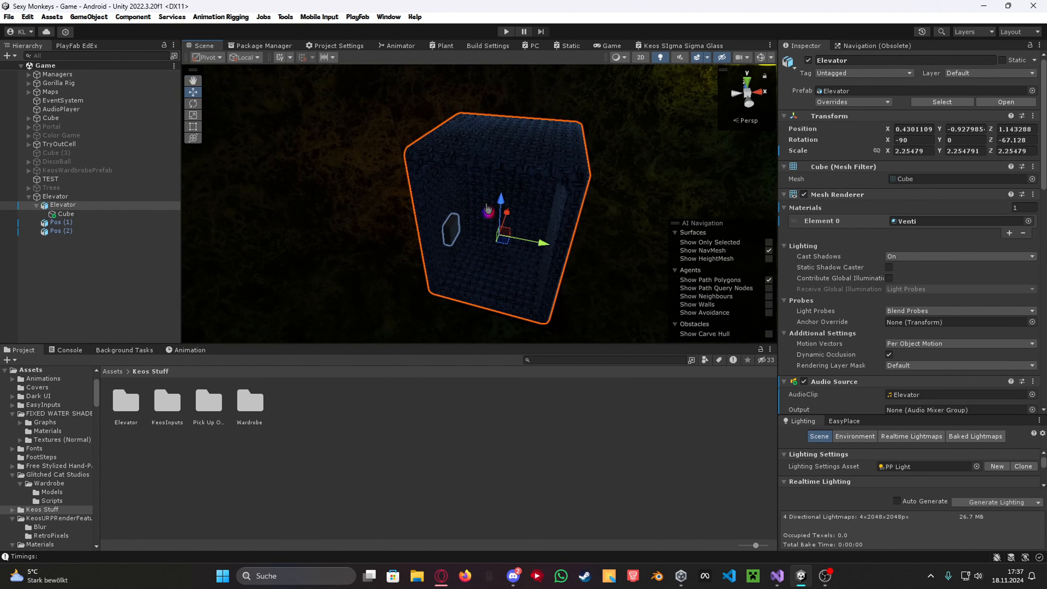
# Disable the Mesh Renderer on Pos (1).
pyautogui.click(67, 222)
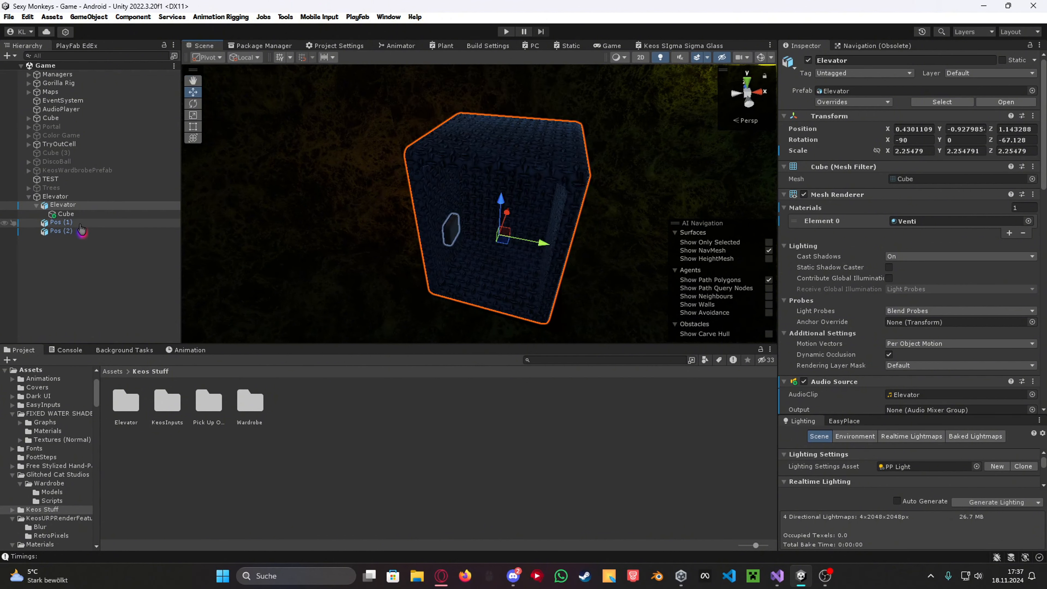
pyautogui.click(73, 231)
pyautogui.click(93, 223)
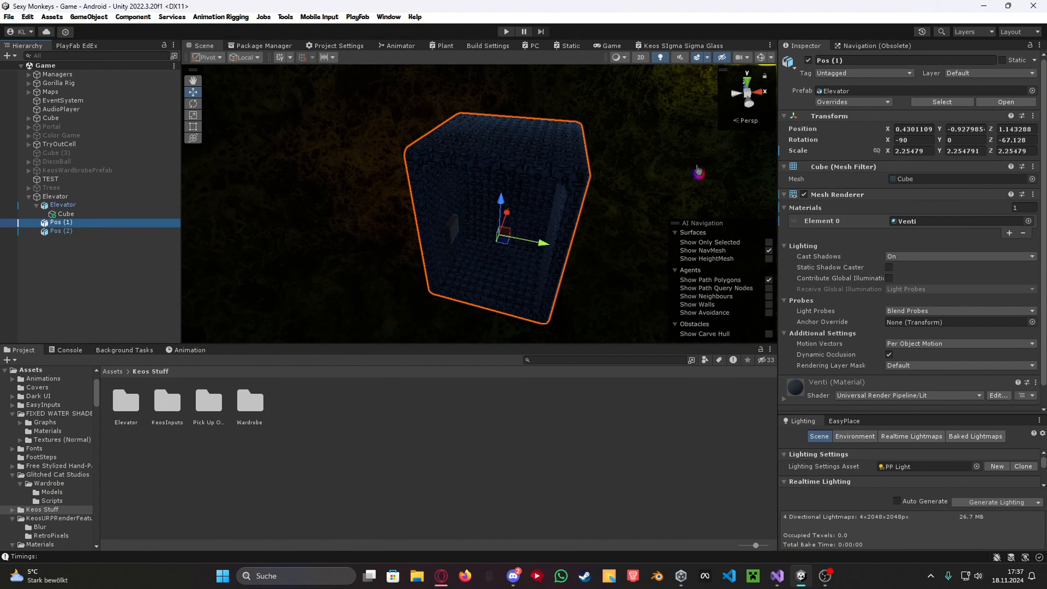
pyautogui.click(802, 195)
# Try moving the parent Elevator and the child Elevator in the scene, undoing each move.
pyautogui.click(64, 205)
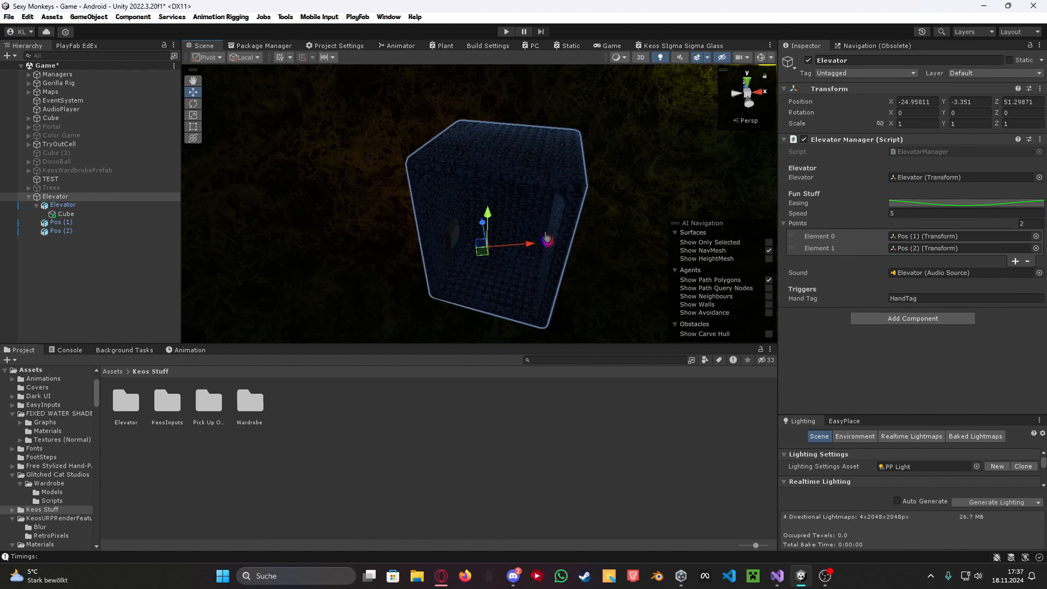
pyautogui.hotkey('ctrl', 'z')
pyautogui.click(92, 206)
pyautogui.moveTo(503, 203); pyautogui.dragTo(556, 232)
pyautogui.hotkey('ctrl', 'z')
pyautogui.scroll(5, 466, 226)
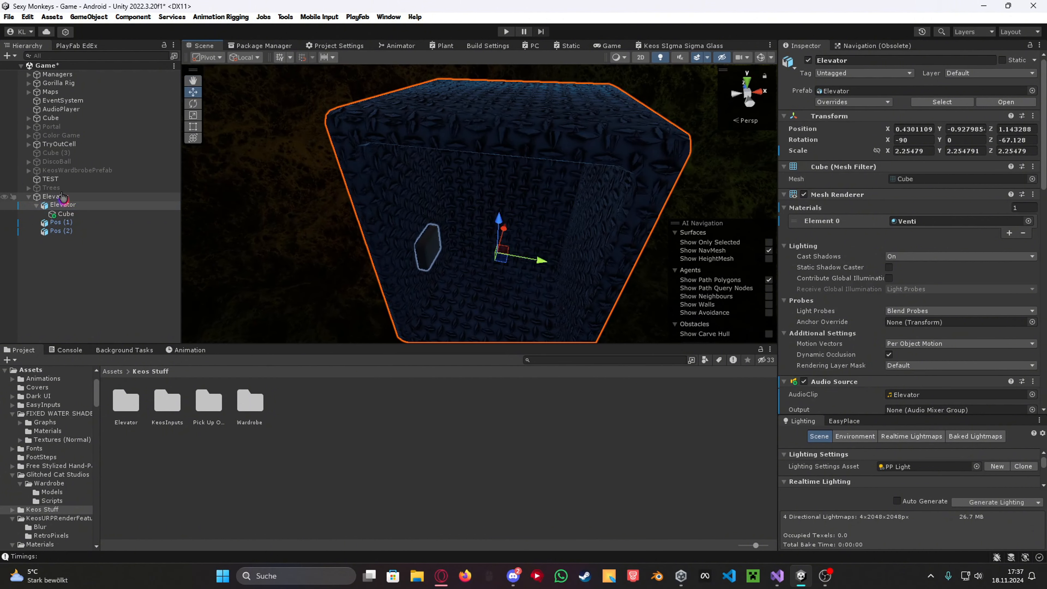
# Open the Easing curve of the parent Elevator's Elevator Manager to examine its shape.
pyautogui.click(70, 197)
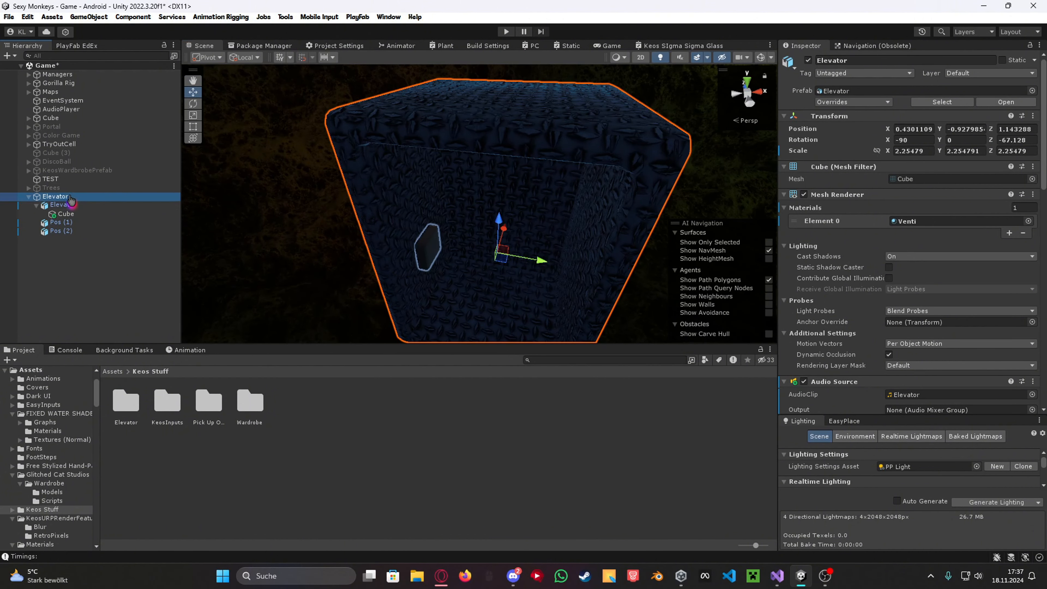
pyautogui.click(944, 204)
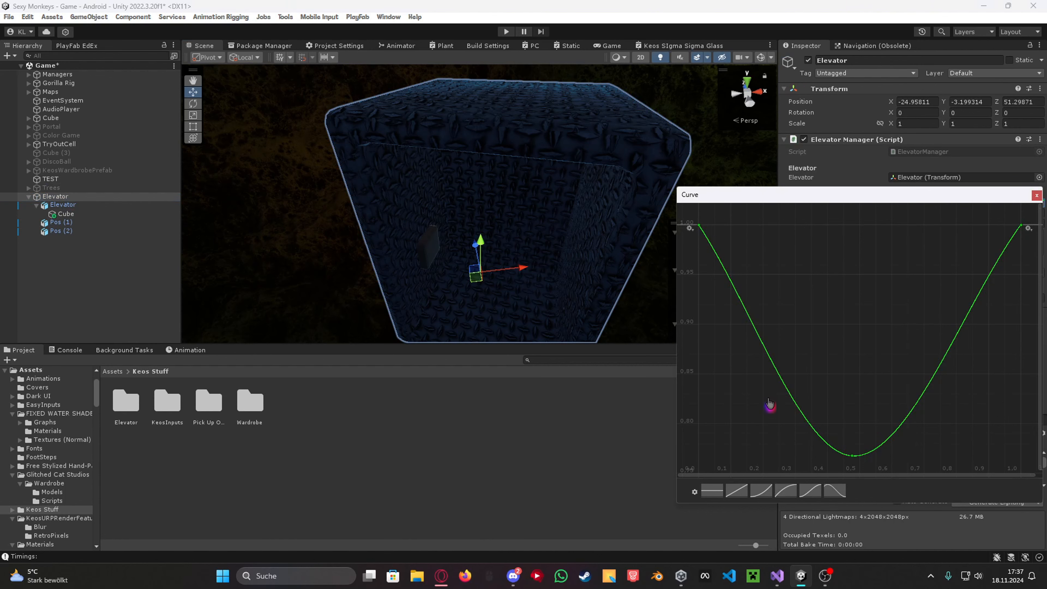
pyautogui.scroll(-6, 432, 216)
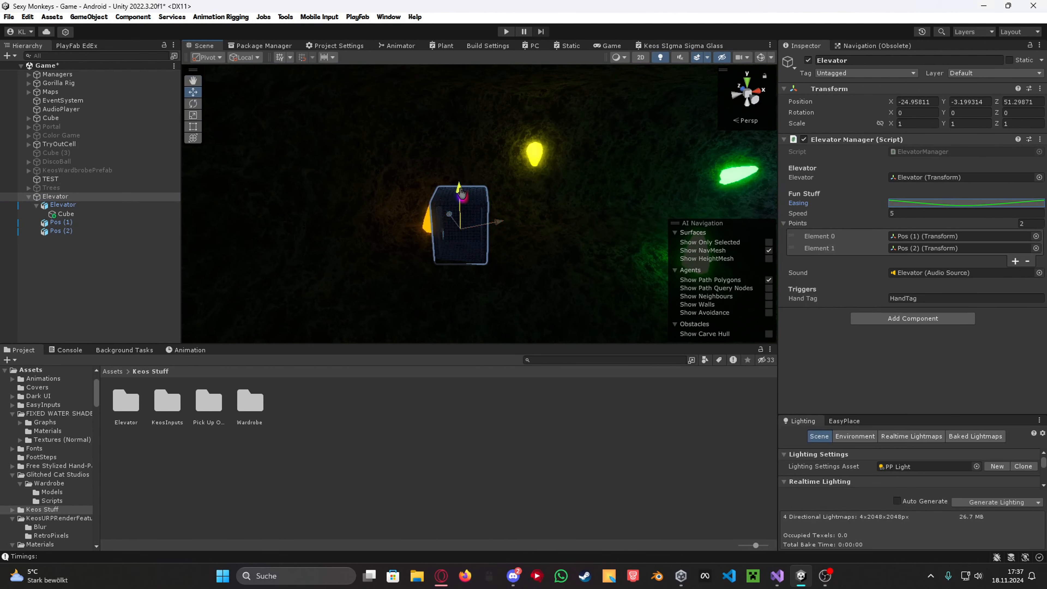
# Try lowering the parent Elevator to about Y -8.76 and undo the move.
pyautogui.moveTo(461, 192); pyautogui.dragTo(465, 272)
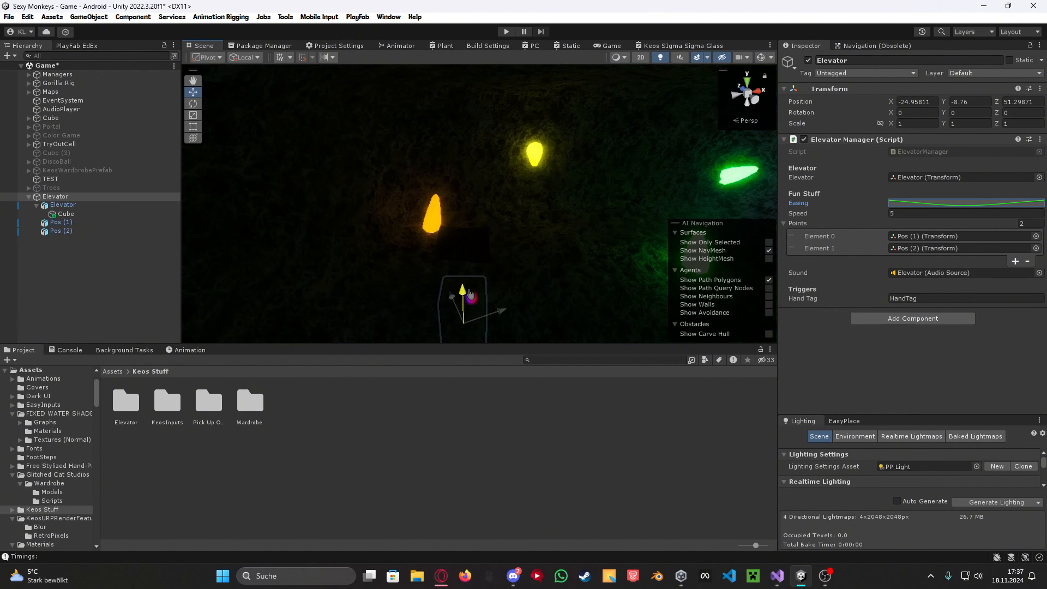
pyautogui.hotkey('ctrl', 'z')
pyautogui.scroll(4, 514, 210)
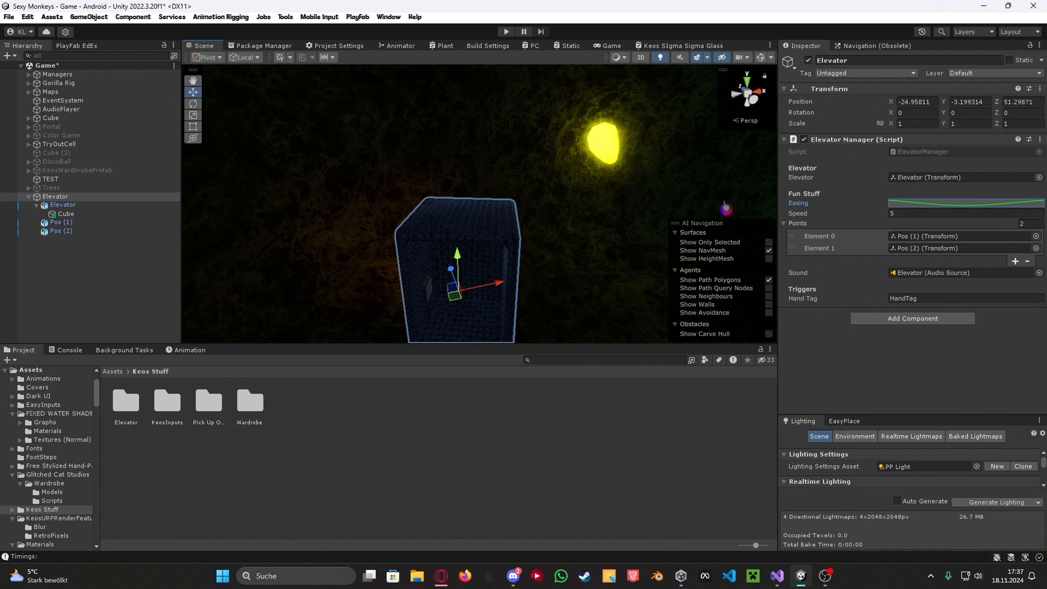
# Duplicate the child Elevator and delete the Cube inside the copy.
pyautogui.click(78, 205)
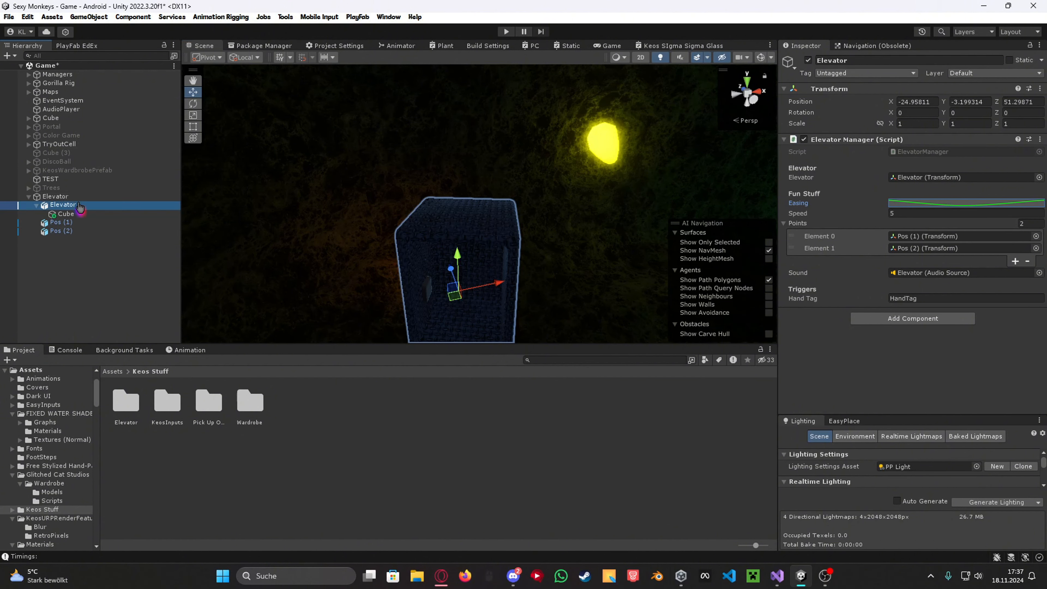
pyautogui.press('f')
pyautogui.hotkey('ctrl', 'd')
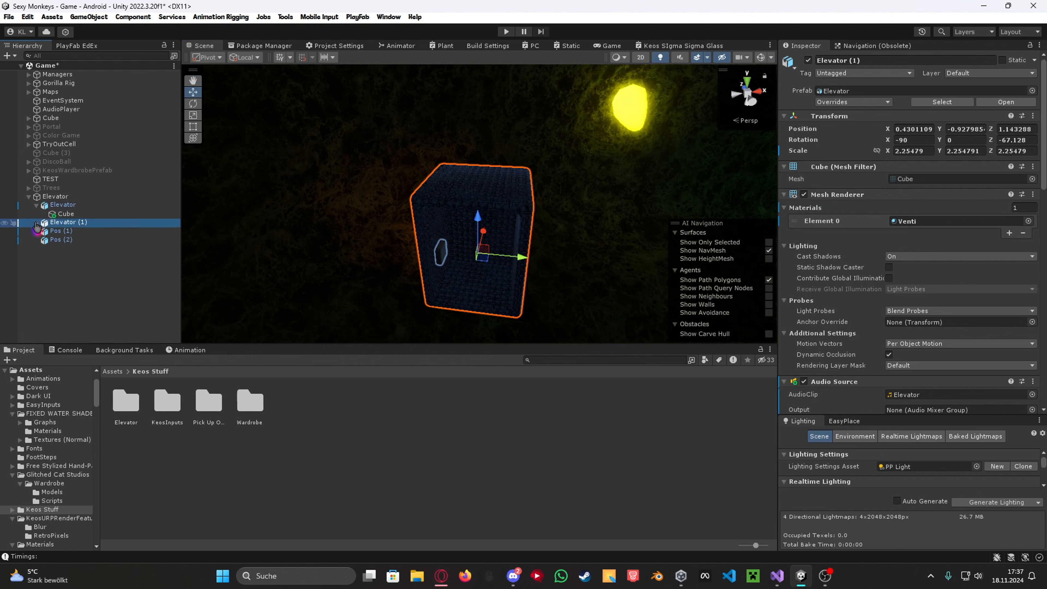
pyautogui.click(78, 222)
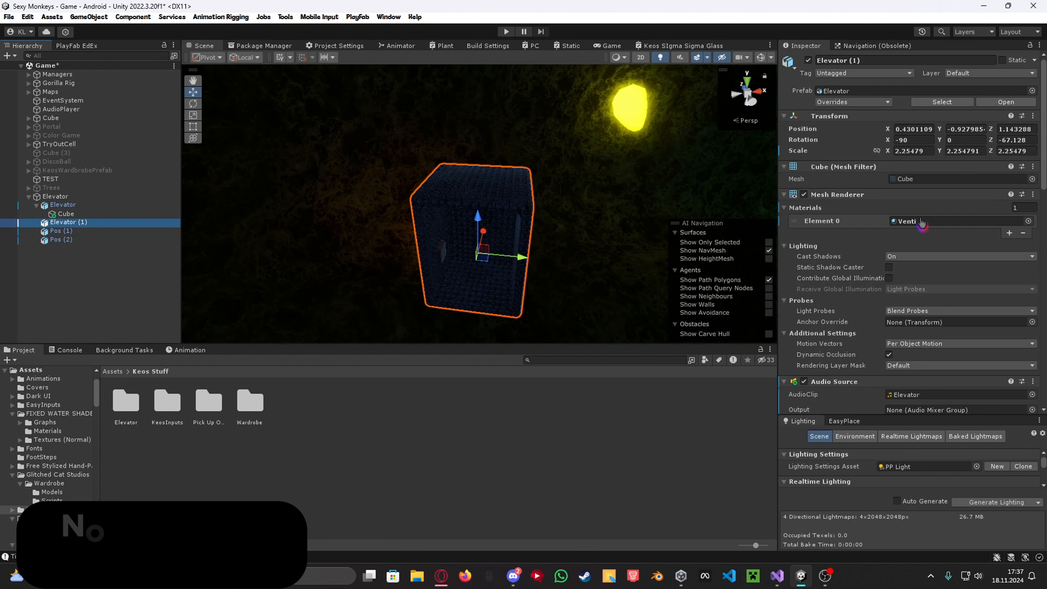
# Remove the Audio Source and the remaining extra component after it from Elevator (1).
pyautogui.scroll(-5, 1029, 269)
pyautogui.click(1033, 264)
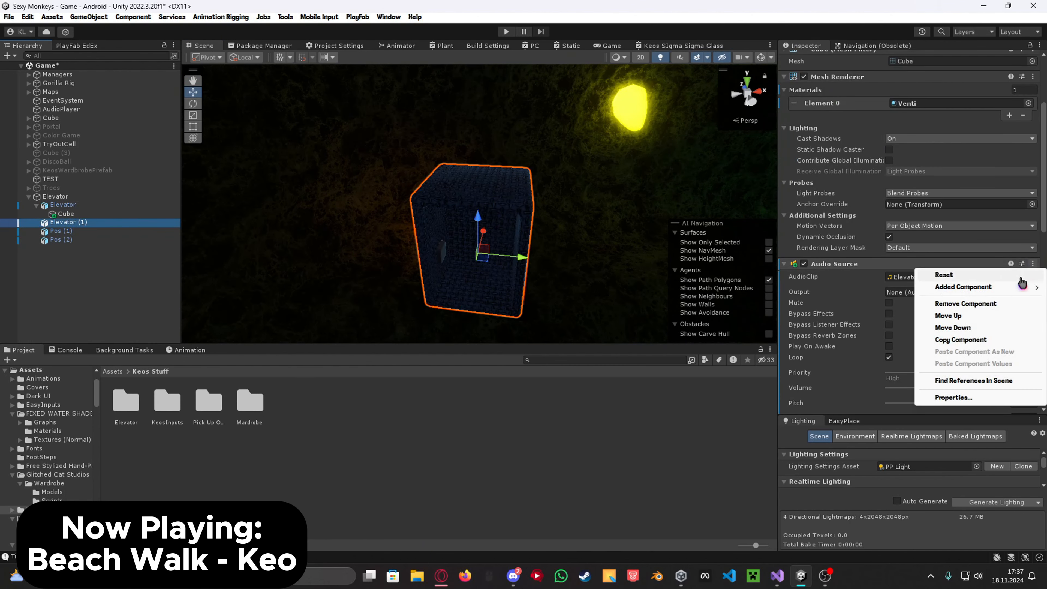
pyautogui.click(985, 303)
pyautogui.click(1032, 267)
pyautogui.click(965, 306)
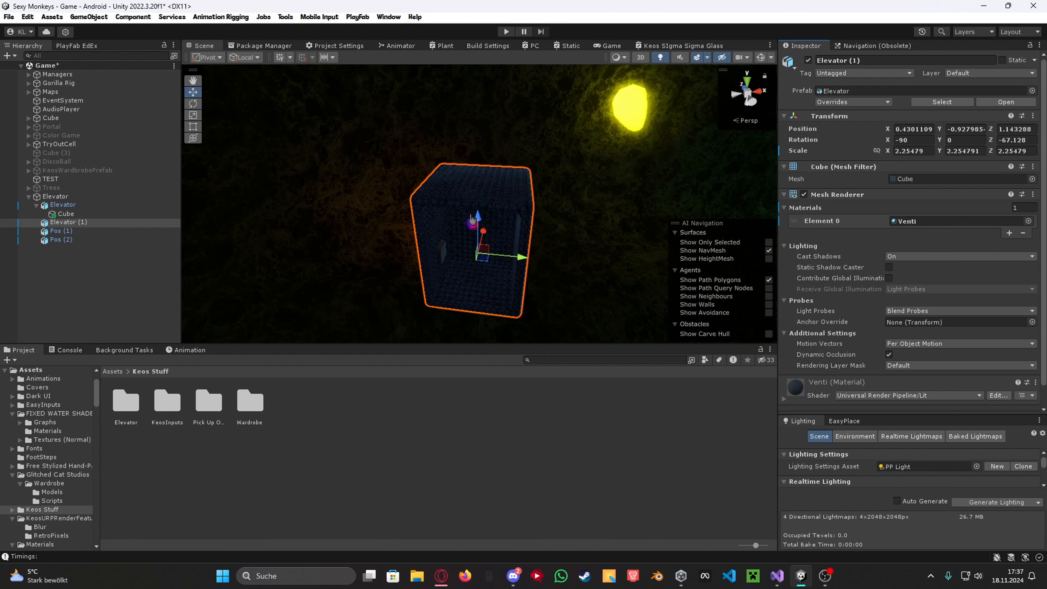
# Move Elevator (1) down the shaft to about Y -10.43.
pyautogui.moveTo(476, 216); pyautogui.dragTo(490, 178)
pyautogui.hotkey('ctrl', 'z')
pyautogui.moveTo(426, 195); pyautogui.dragTo(420, 56, button='right')
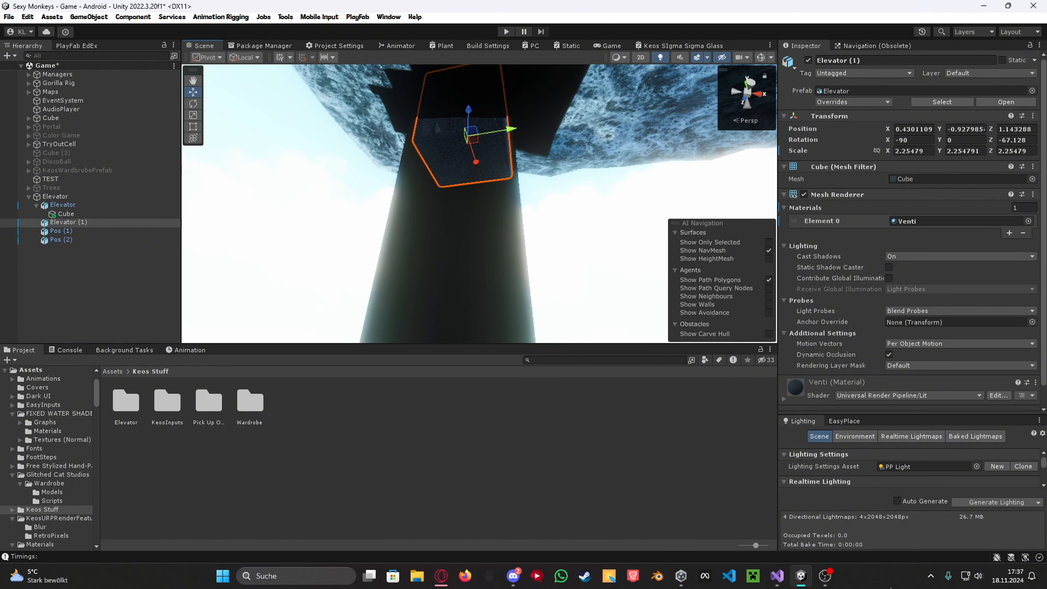
pyautogui.moveTo(509, 153); pyautogui.dragTo(489, 148, button='right')
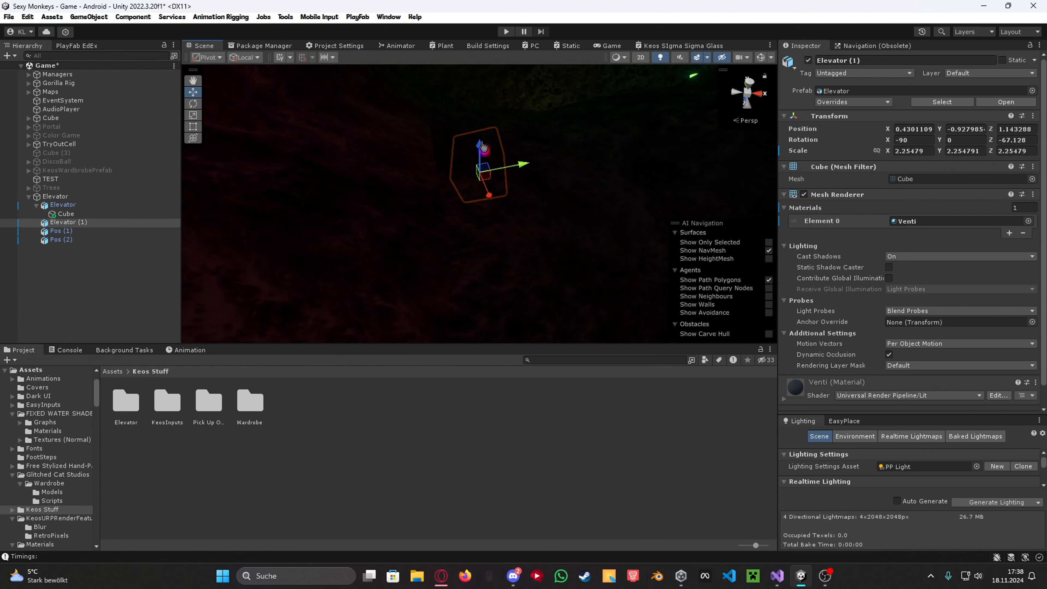
pyautogui.moveTo(480, 155); pyautogui.dragTo(489, 183)
pyautogui.moveTo(489, 184); pyautogui.dragTo(531, 119, button='right')
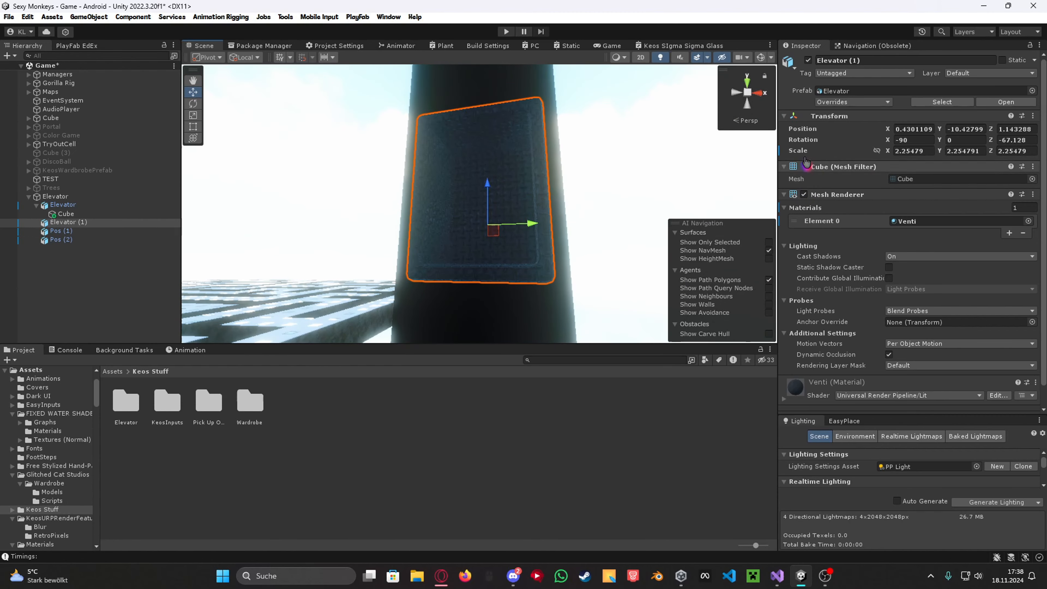
# Try hiding Elevator (1) by disabling its Mesh Renderer, and delete the duplicate from the scene.
pyautogui.click(820, 194)
pyautogui.click(803, 194)
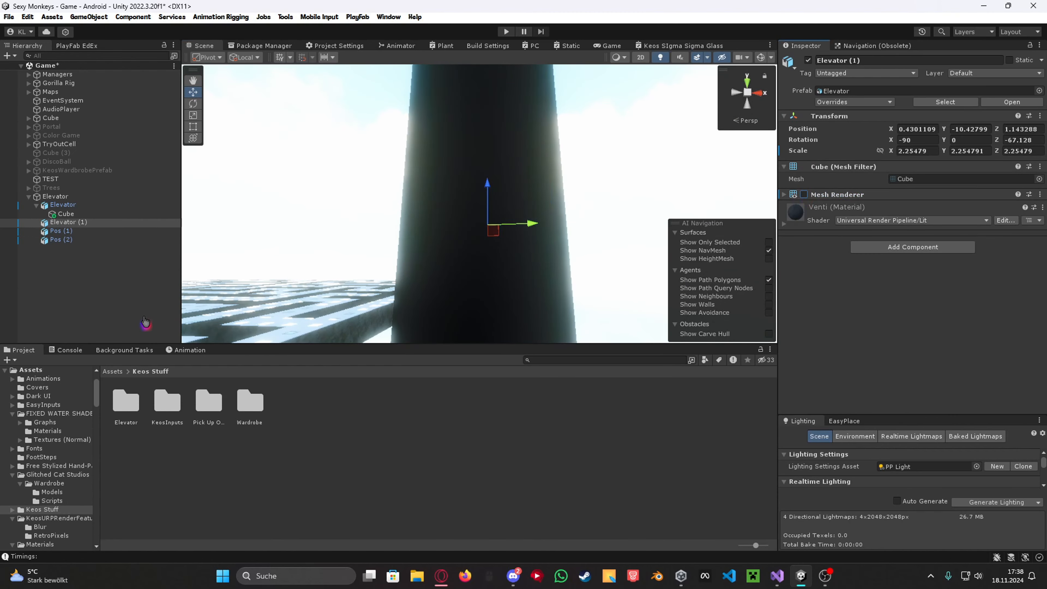
pyautogui.click(803, 194)
pyautogui.click(116, 223)
pyautogui.press('Delete')
# Select Pos (1) and frame it in the scene.
pyautogui.moveTo(486, 272); pyautogui.dragTo(197, 216, button='right')
pyautogui.press('w')
pyautogui.click(95, 222)
pyautogui.press('f')
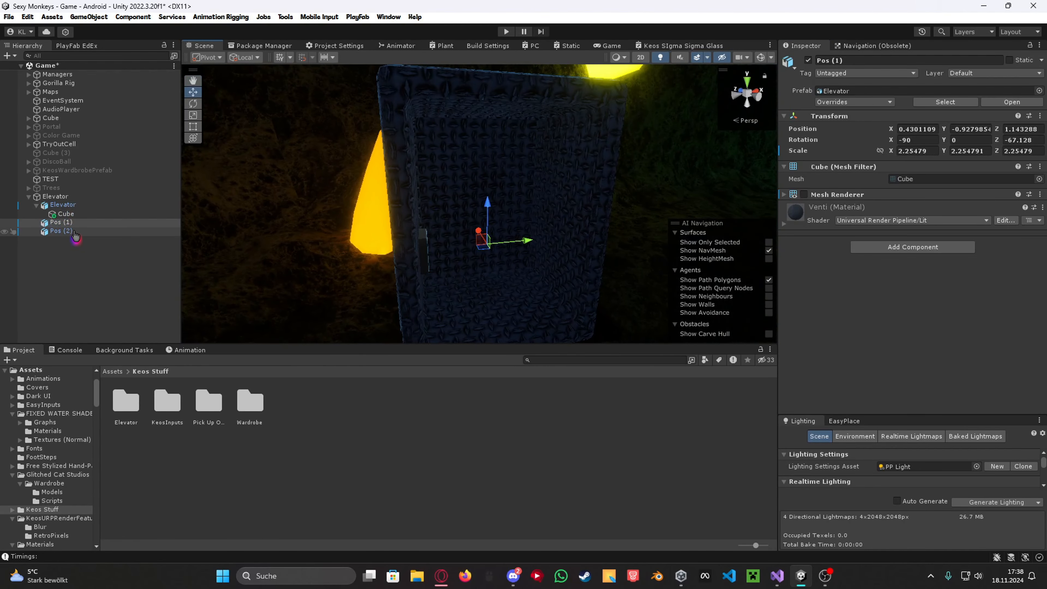
# Examine the Audio Source linked in the Elevator Manager's Sound field, including its 3D Sound Settings, and reselect the parent Elevator.
pyautogui.click(56, 196)
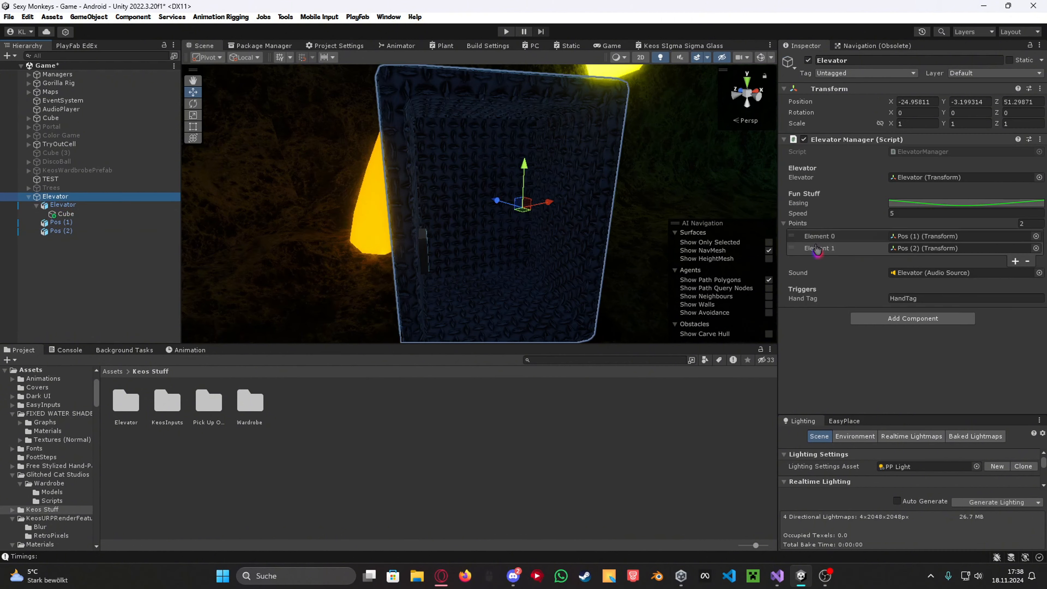
pyautogui.click(938, 273)
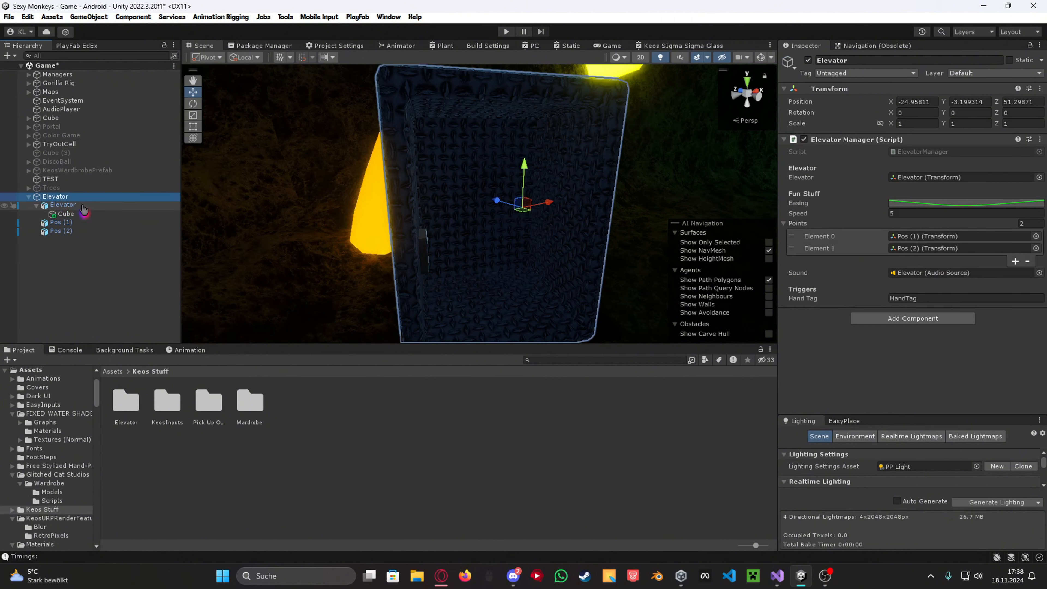
pyautogui.doubleClick(939, 272)
pyautogui.scroll(-5, 903, 226)
pyautogui.scroll(6, 903, 226)
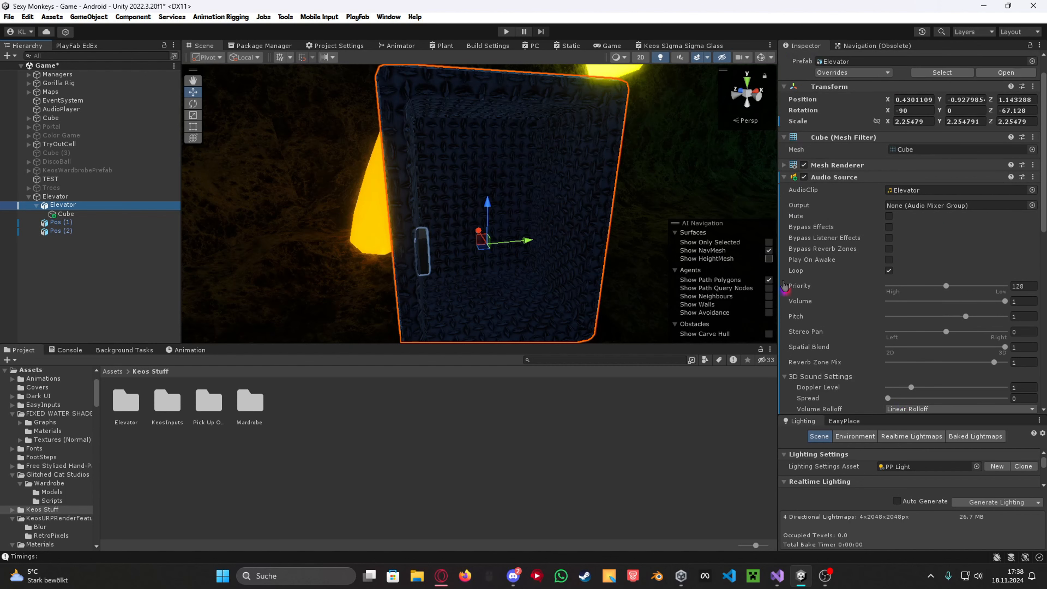
pyautogui.scroll(-5, 895, 216)
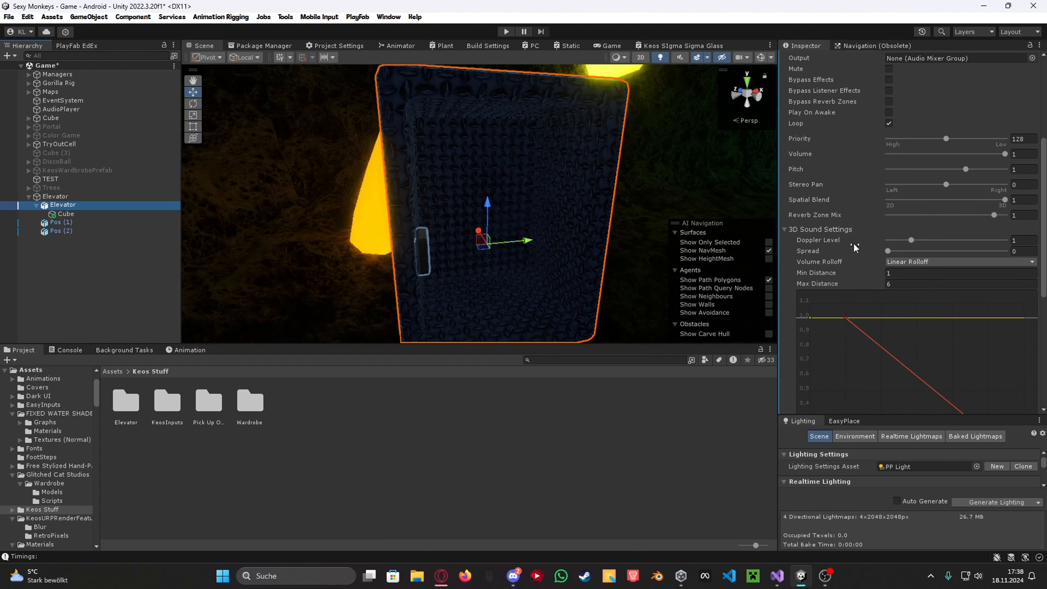
pyautogui.scroll(6, 945, 243)
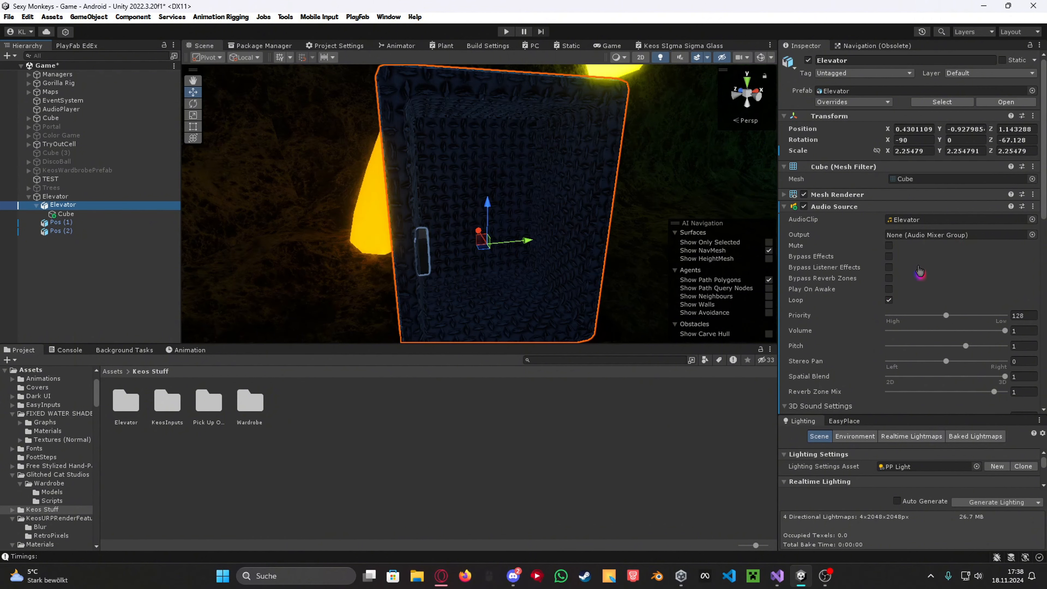
pyautogui.scroll(-5, 948, 280)
pyautogui.scroll(5, 1022, 351)
pyautogui.click(76, 197)
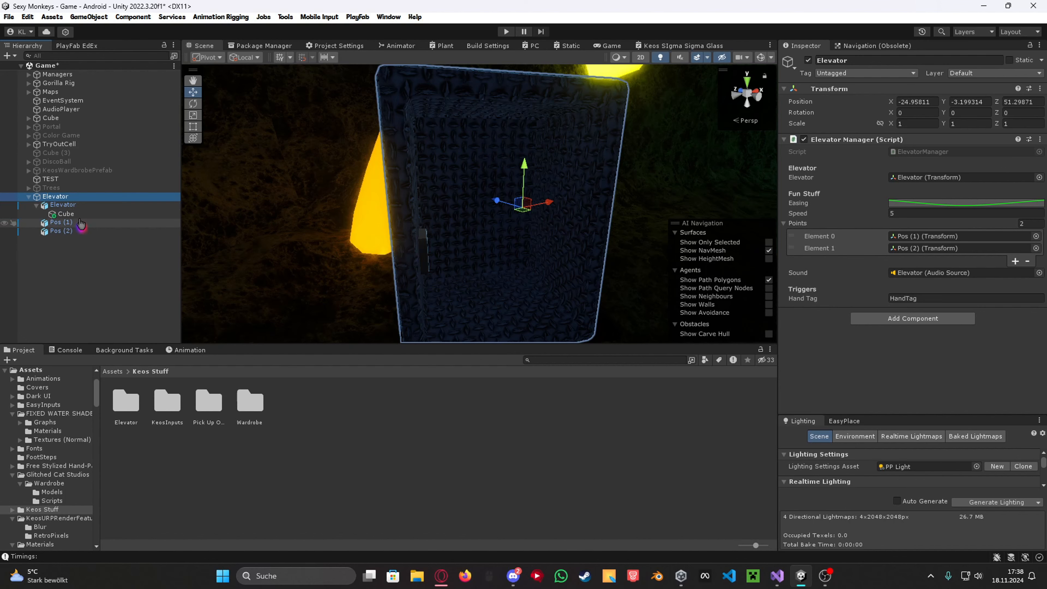
# Inspect the elevator's button Cube, checking its Photon View and Elevator Button settings.
pyautogui.doubleClick(89, 218)
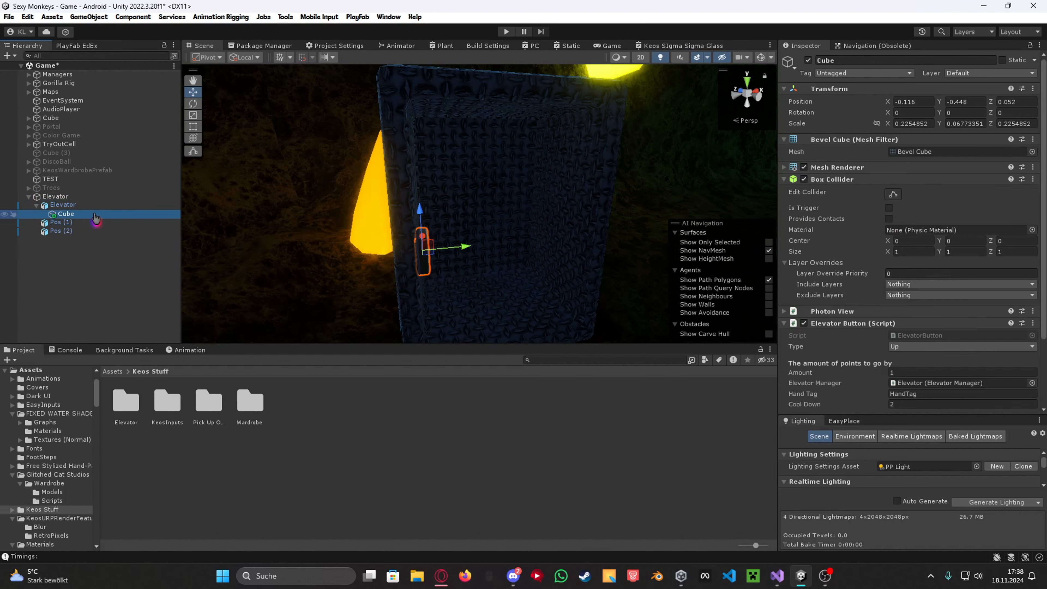
pyautogui.scroll(-3, 873, 248)
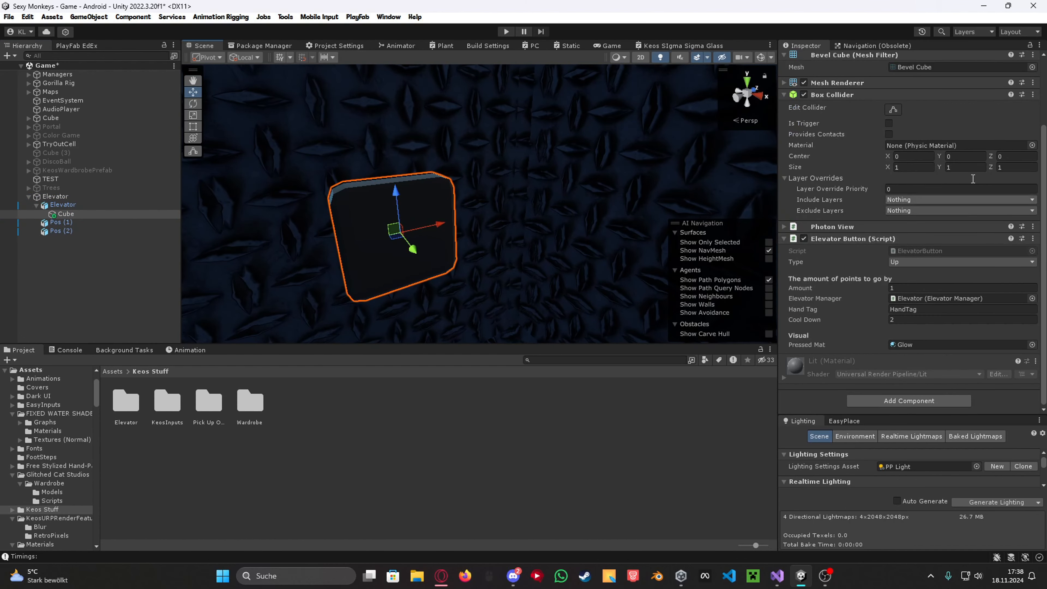
pyautogui.click(874, 227)
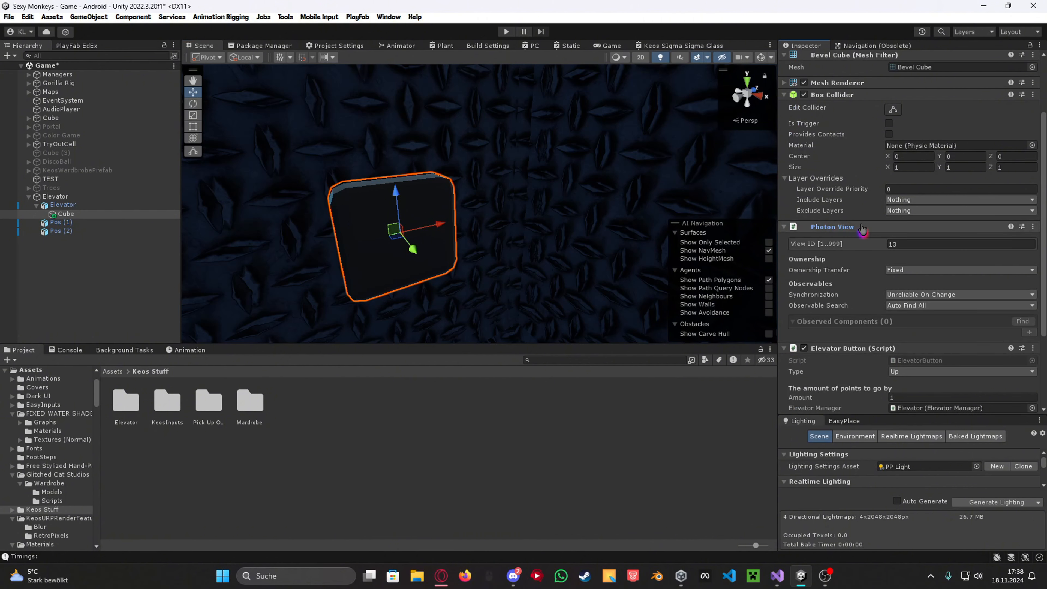
pyautogui.click(853, 227)
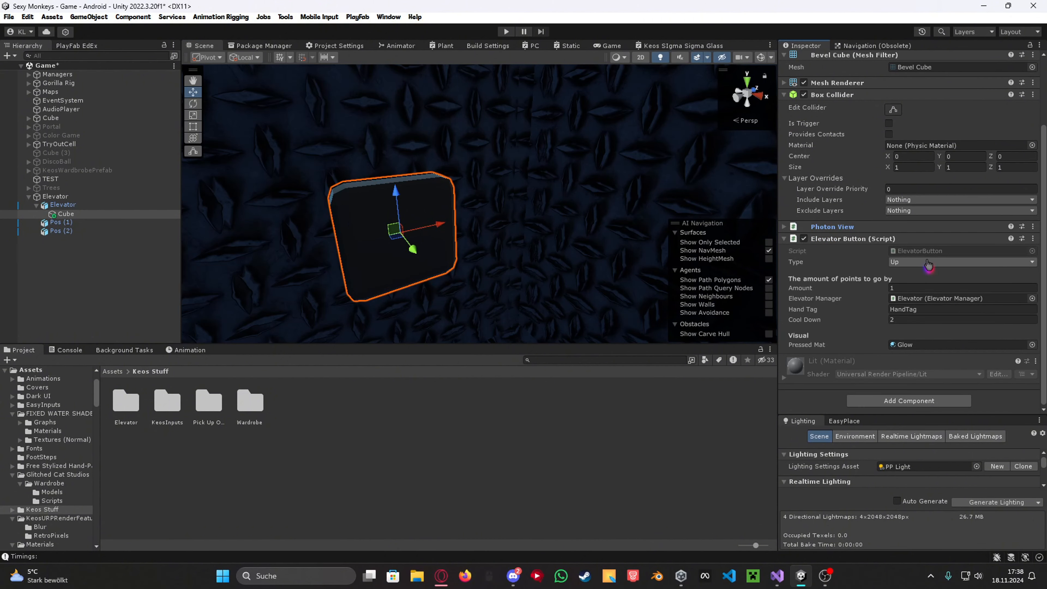
# Look over the elevator from outside, checking where the button sits and the shaft above it.
pyautogui.press('w')
pyautogui.moveTo(581, 185); pyautogui.dragTo(605, 226, button='right')
pyautogui.press('s')
pyautogui.press('w')
pyautogui.press('s')
pyautogui.press('s')
pyautogui.moveTo(232, 160); pyautogui.dragTo(393, 144, button='right')
pyautogui.click(488, 171)
pyautogui.press('s')
pyautogui.moveTo(488, 171); pyautogui.dragTo(466, 206, button='right')
pyautogui.click(475, 152)
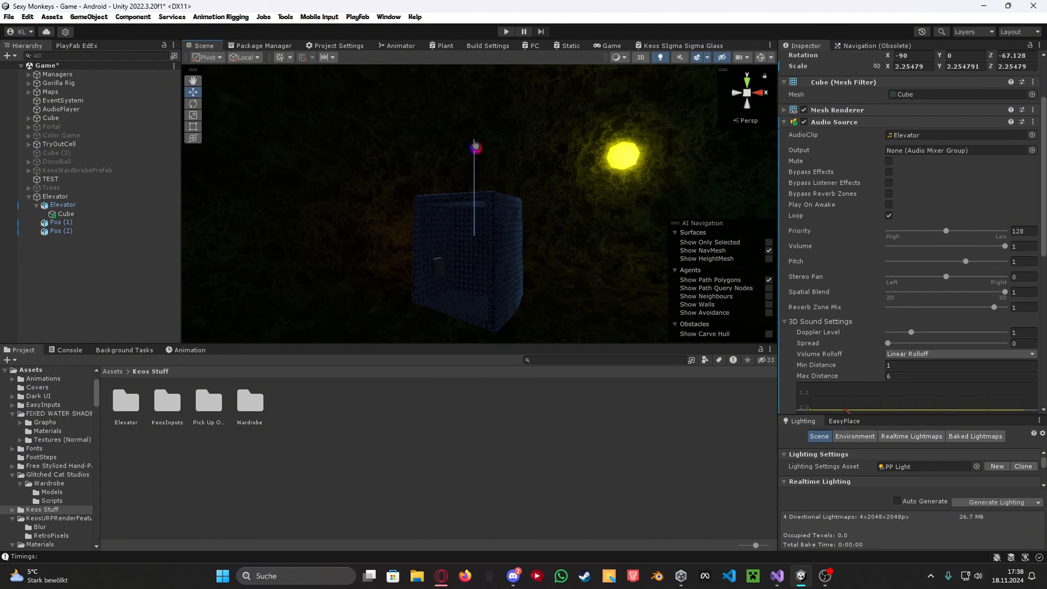
# Check which position objects the parent Elevator's Points entries reference, and view the shaft below the elevator.
pyautogui.doubleClick(103, 197)
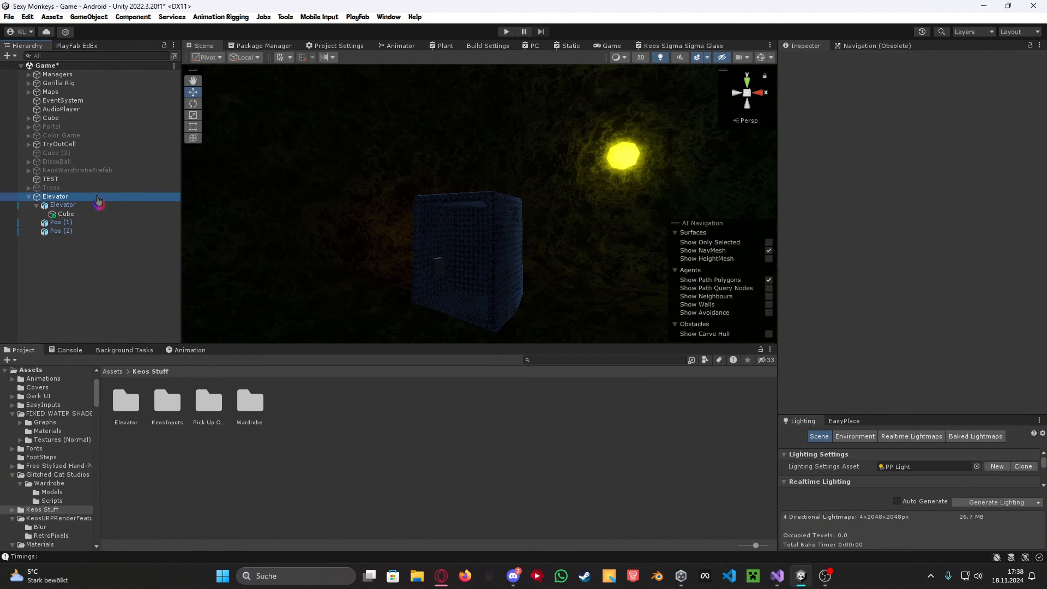
pyautogui.click(941, 241)
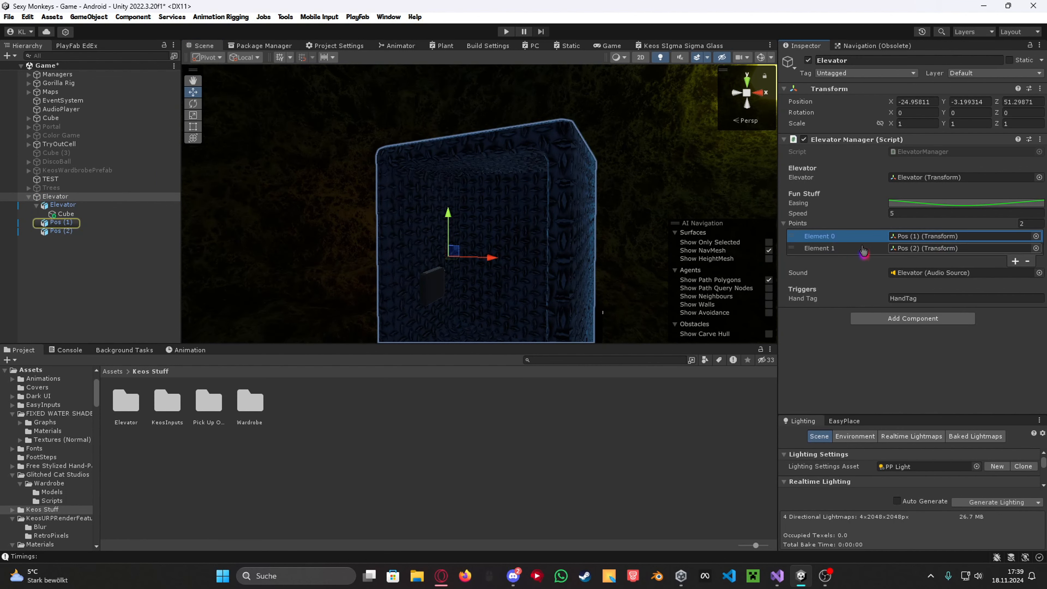
pyautogui.click(839, 249)
pyautogui.click(928, 245)
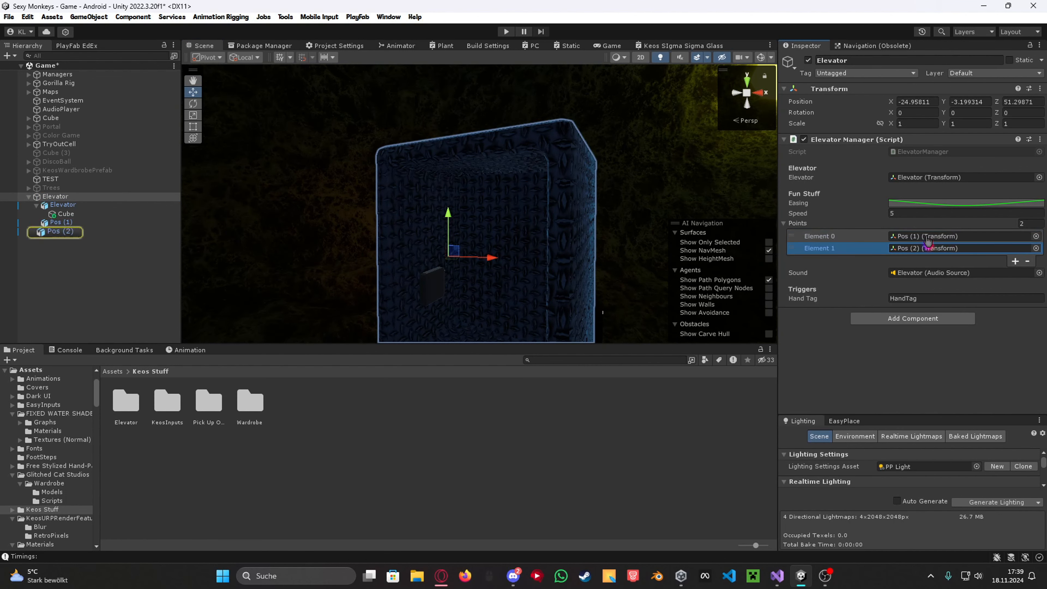
pyautogui.moveTo(607, 220); pyautogui.dragTo(592, 243, button='right')
pyautogui.press('w')
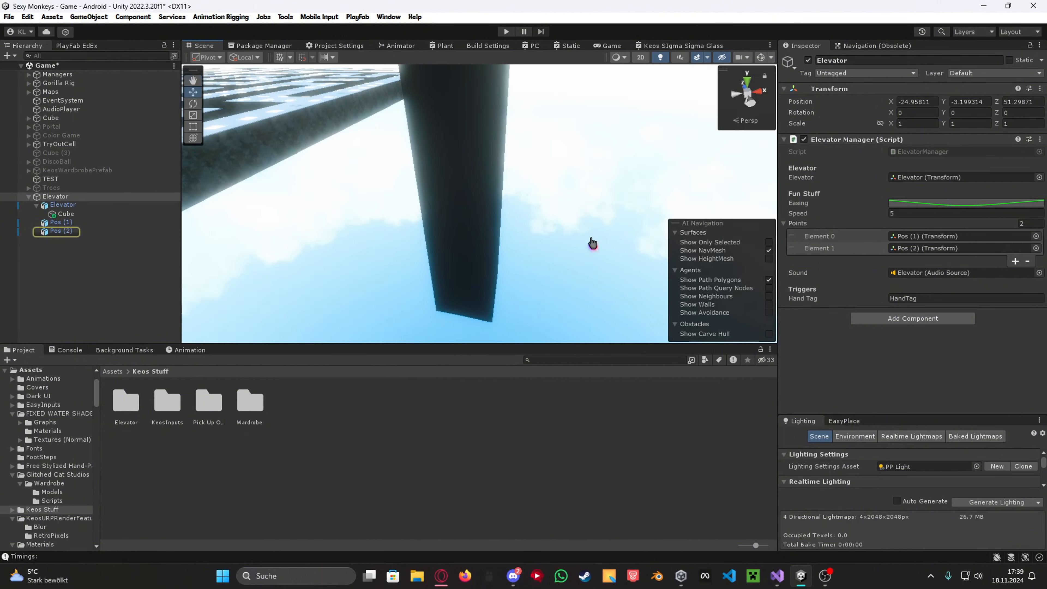
pyautogui.moveTo(496, 239); pyautogui.dragTo(461, 210, button='right')
pyautogui.press('w')
# Reorder the Elevator Manager's Points so Pos (2) is Element 0 and Pos (1) is Element 1, and inspect Pos (2).
pyautogui.click(795, 246)
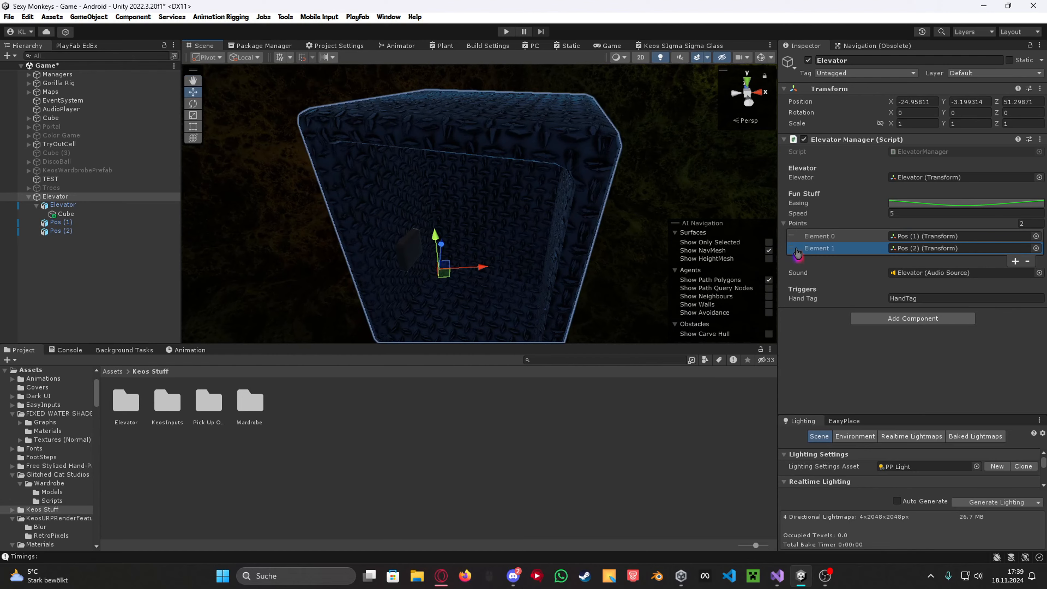
pyautogui.moveTo(797, 253); pyautogui.dragTo(919, 236)
pyautogui.click(923, 236)
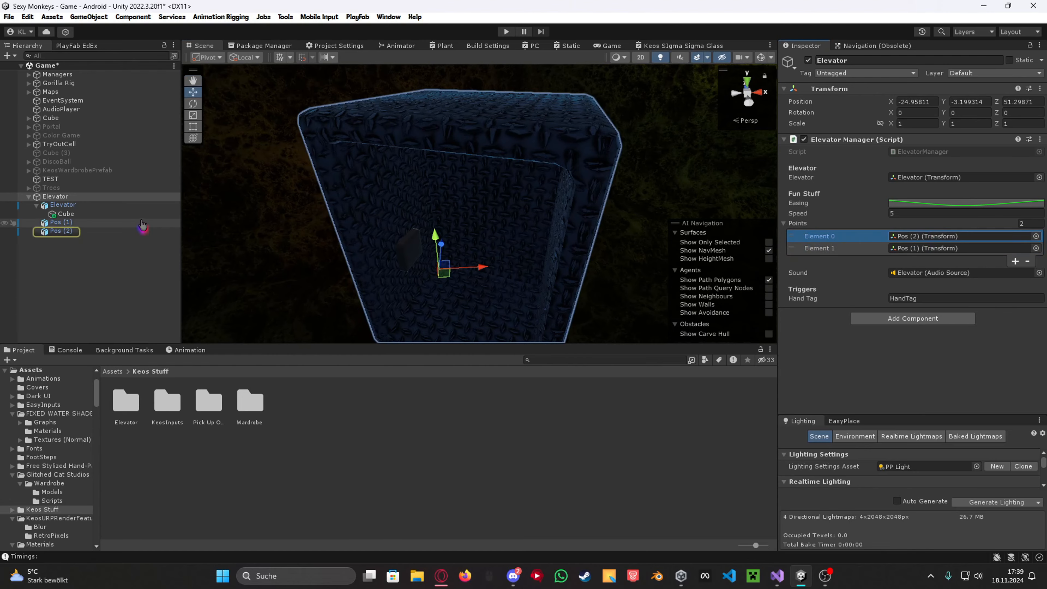
pyautogui.click(117, 231)
pyautogui.press('s')
pyautogui.moveTo(550, 206); pyautogui.dragTo(561, 184, button='right')
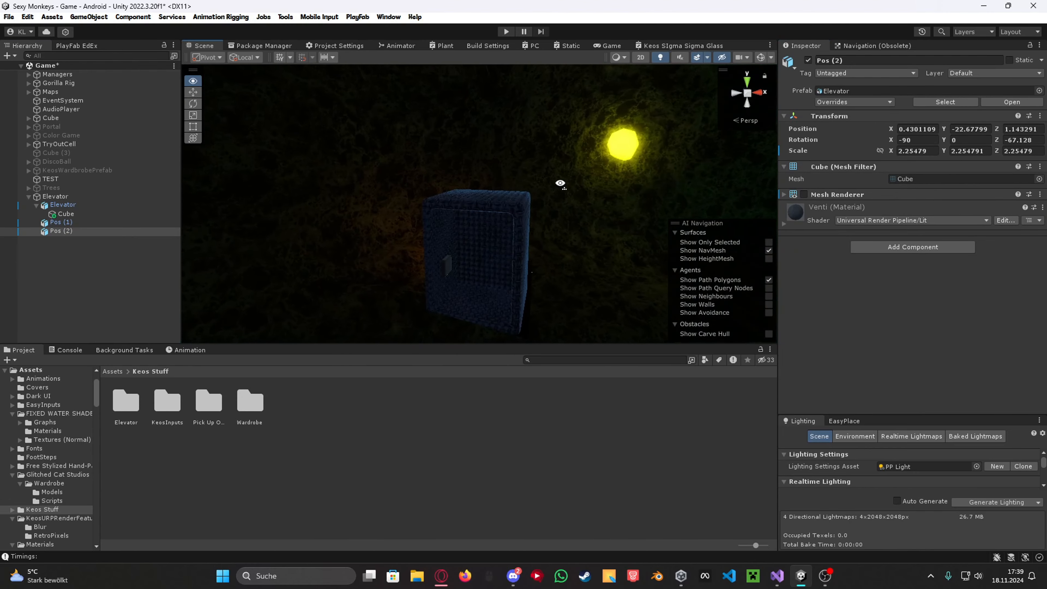
# Set the button Cube's Elevator Button Type to Down and save the scene.
pyautogui.click(55, 196)
pyautogui.click(65, 214)
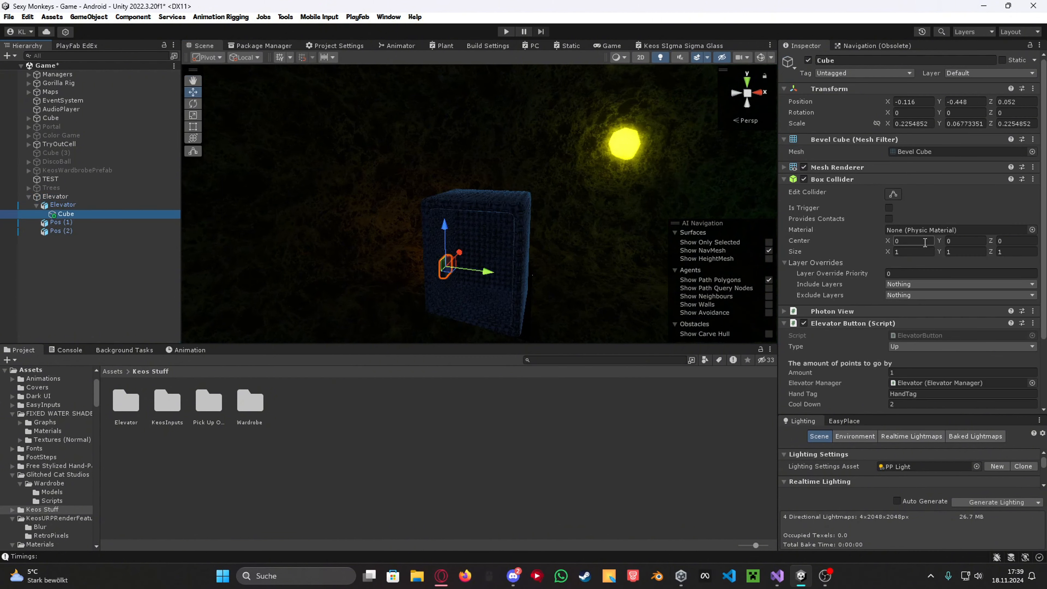
pyautogui.scroll(-3, 952, 330)
pyautogui.click(915, 267)
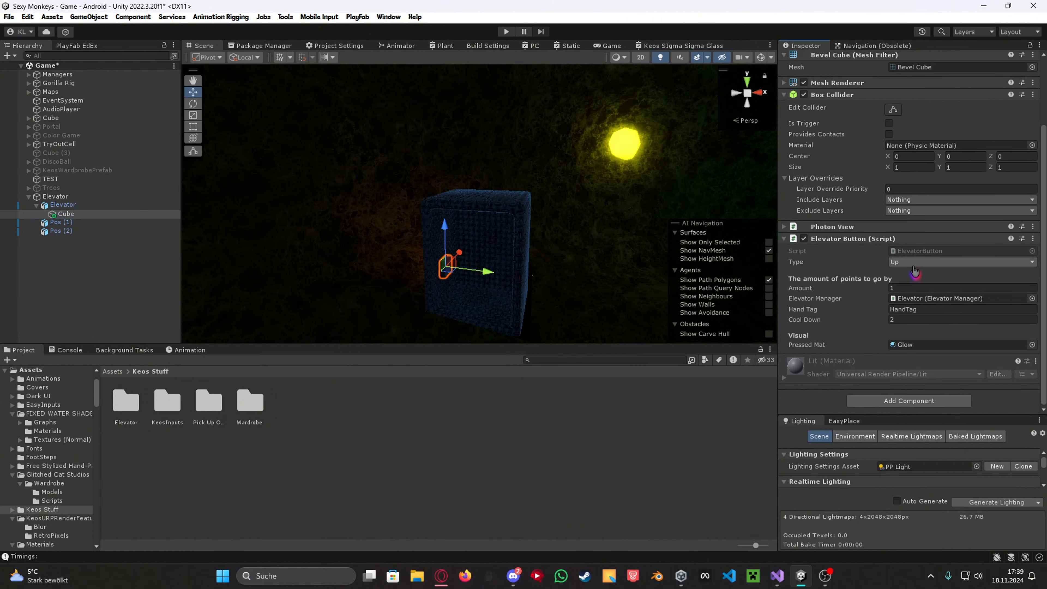
pyautogui.click(913, 264)
pyautogui.click(917, 285)
pyautogui.moveTo(405, 182); pyautogui.dragTo(437, 183, button='right')
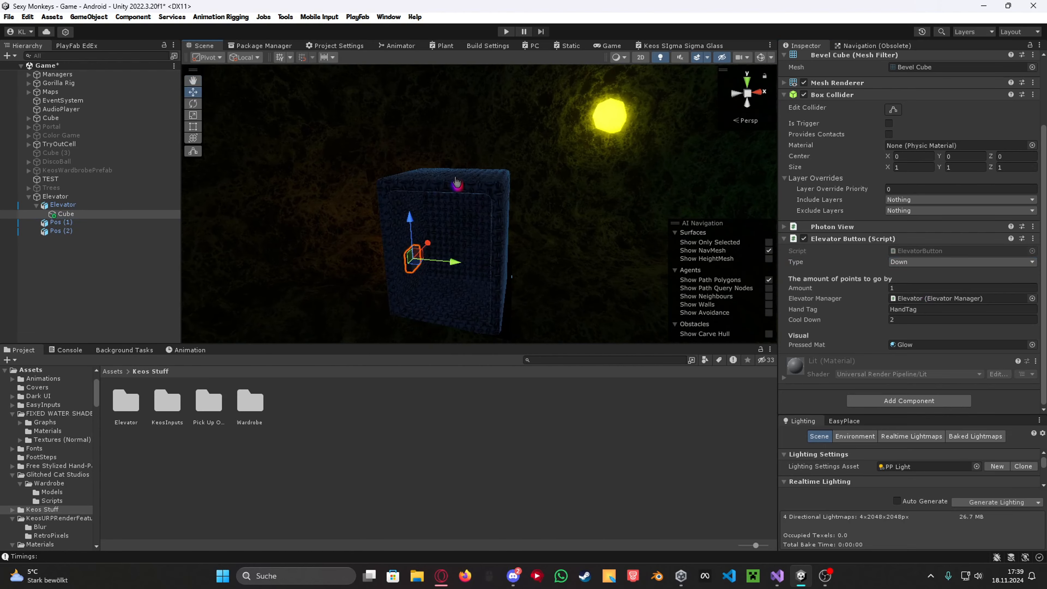
pyautogui.hotkey('ctrl', 's')
# Compare the placements of Pos (1) and Pos (2) in the shaft.
pyautogui.click(78, 230)
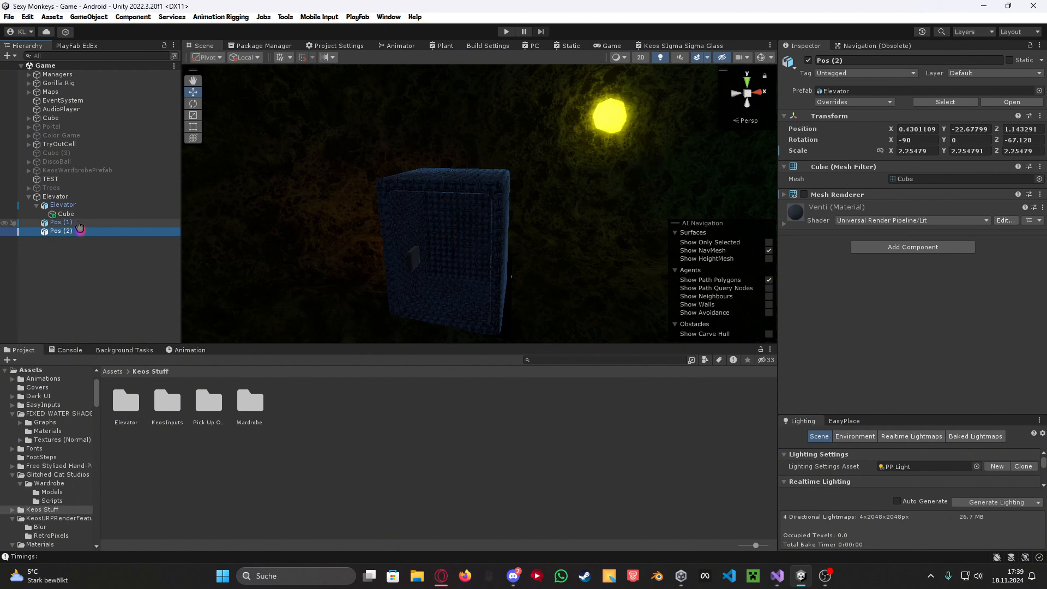
pyautogui.click(78, 222)
pyautogui.moveTo(593, 225); pyautogui.dragTo(593, 291, button='right')
pyautogui.click(88, 232)
pyautogui.moveTo(355, 211); pyautogui.dragTo(383, 243, button='right')
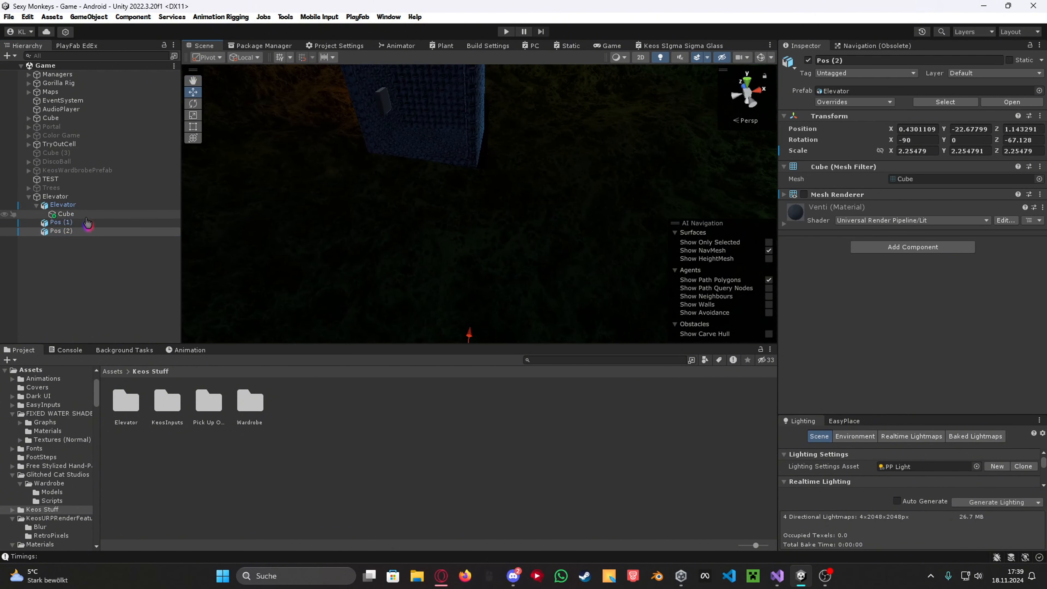
# Try replacing Pos (2) with a duplicate by deleting the original, and check the parent Elevator's Points references.
pyautogui.click(86, 232)
pyautogui.hotkey('ctrl', 'd')
pyautogui.moveTo(524, 184); pyautogui.dragTo(550, 185, button='right')
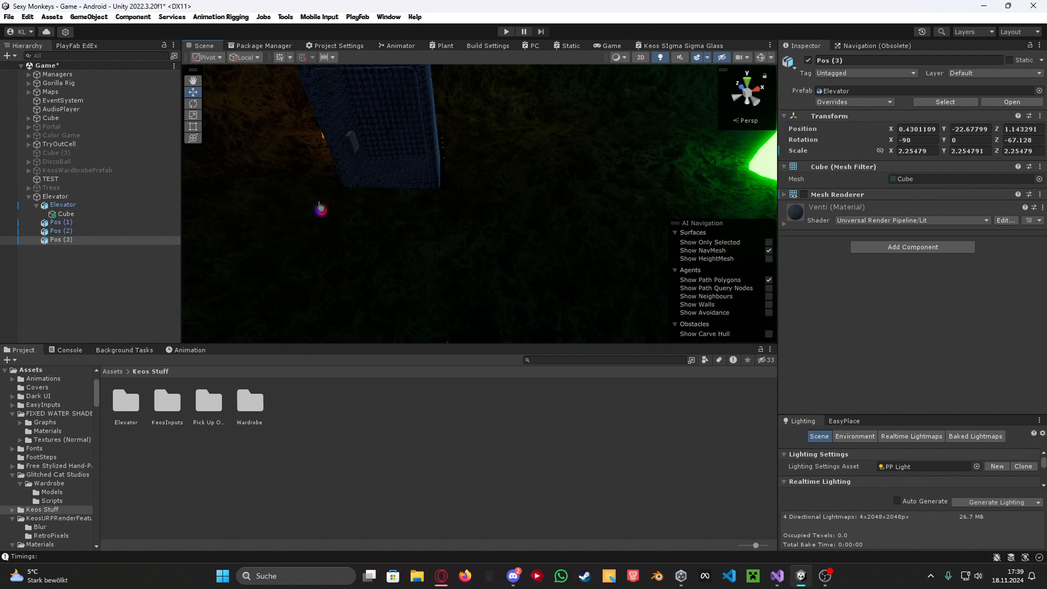
pyautogui.click(66, 223)
pyautogui.moveTo(443, 178)
pyautogui.mouseDown(button='right')
pyautogui.moveTo(407, 157)
pyautogui.moveTo(432, 170)
pyautogui.mouseUp(button='right')
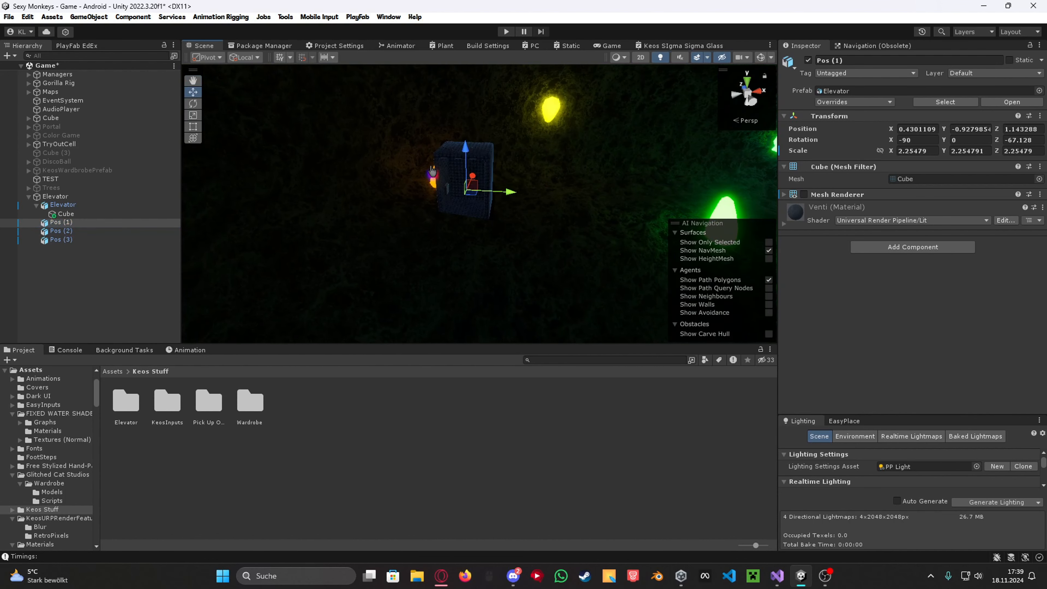
pyautogui.click(68, 241)
pyautogui.click(77, 232)
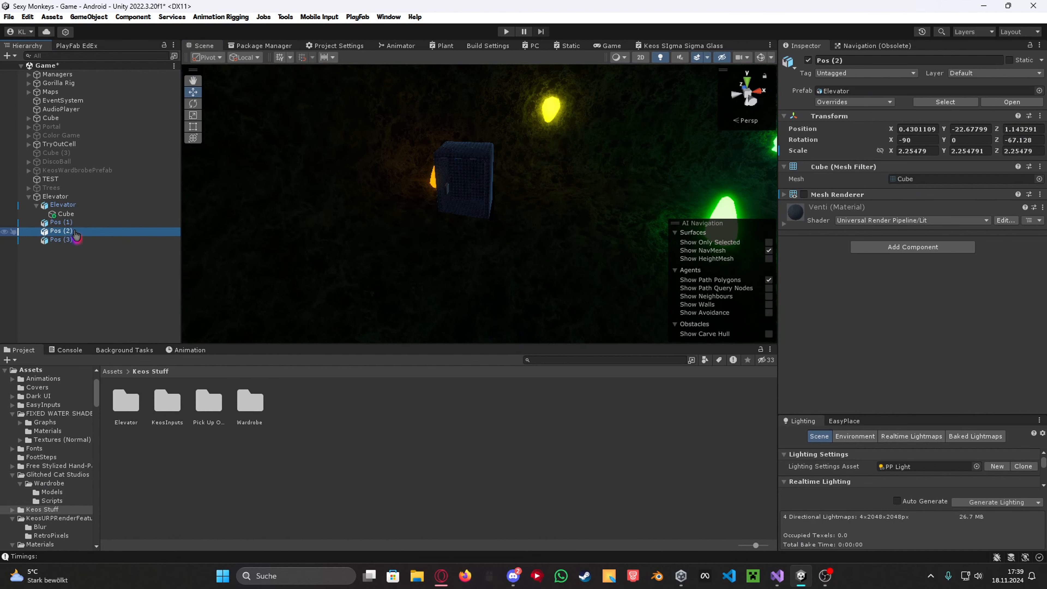
pyautogui.press('Delete')
pyautogui.click(62, 199)
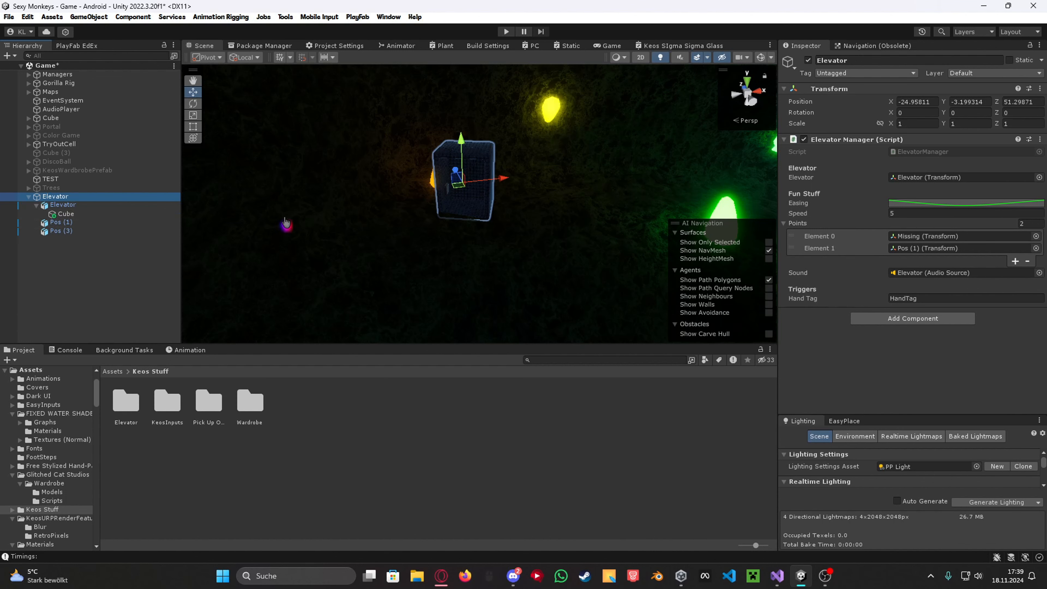
# Undo the deletion and duplication of Pos (2), and reselect the parent Elevator.
pyautogui.hotkey('ctrl', 'z')
pyautogui.hotkey('ctrl', 'z')
pyautogui.hotkey('ctrl', 'z')
pyautogui.hotkey('ctrl', 'z')
pyautogui.hotkey('ctrl', 'z')
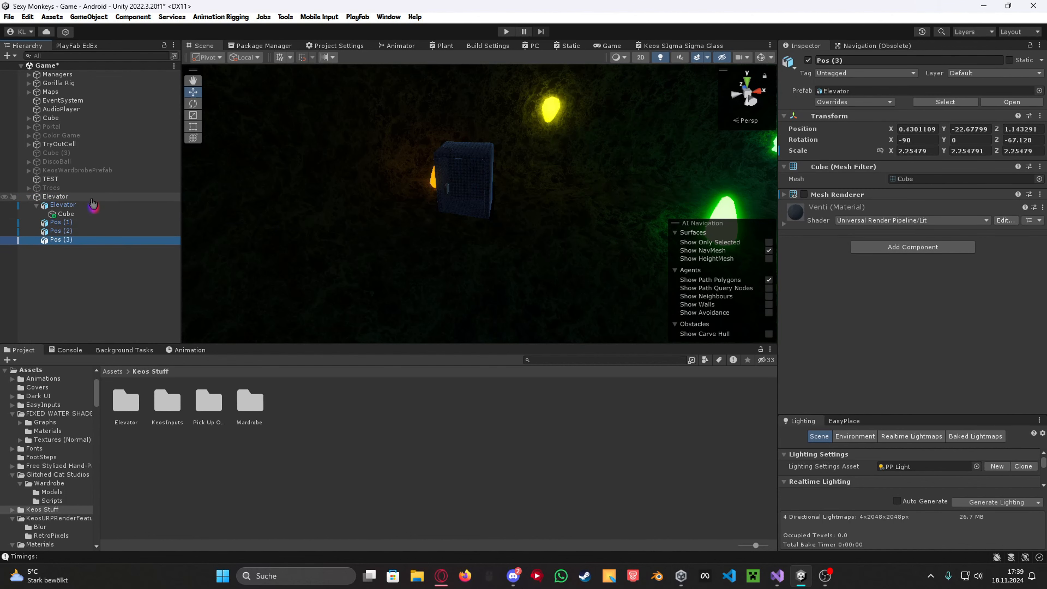
pyautogui.hotkey('ctrl', 'z')
pyautogui.click(68, 197)
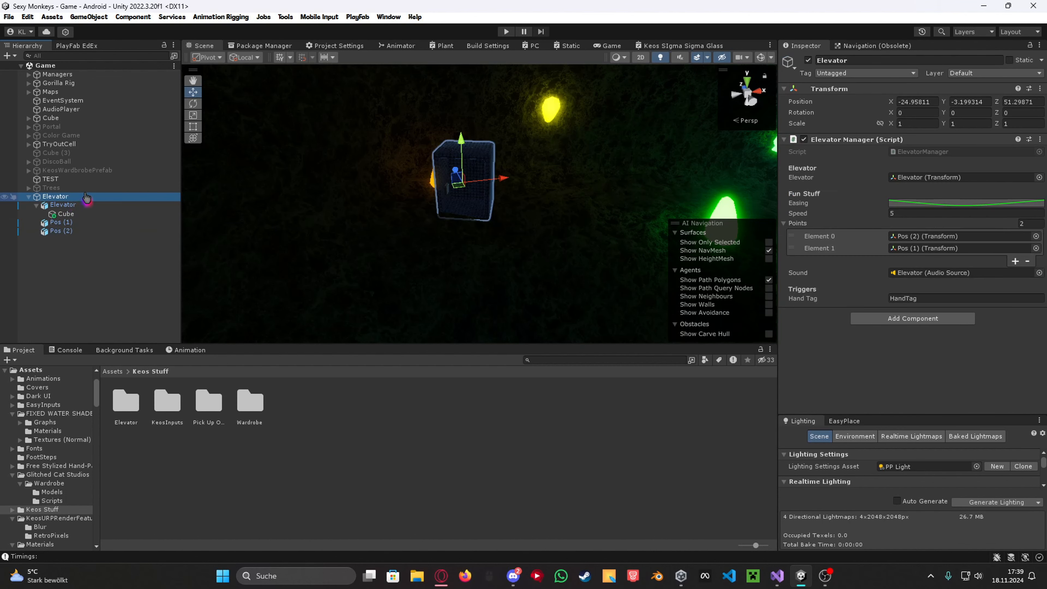
# Review the button Cube's Elevator Button settings, including its Elevator Manager reference and Pressed Mat.
pyautogui.click(69, 214)
pyautogui.scroll(-3, 999, 290)
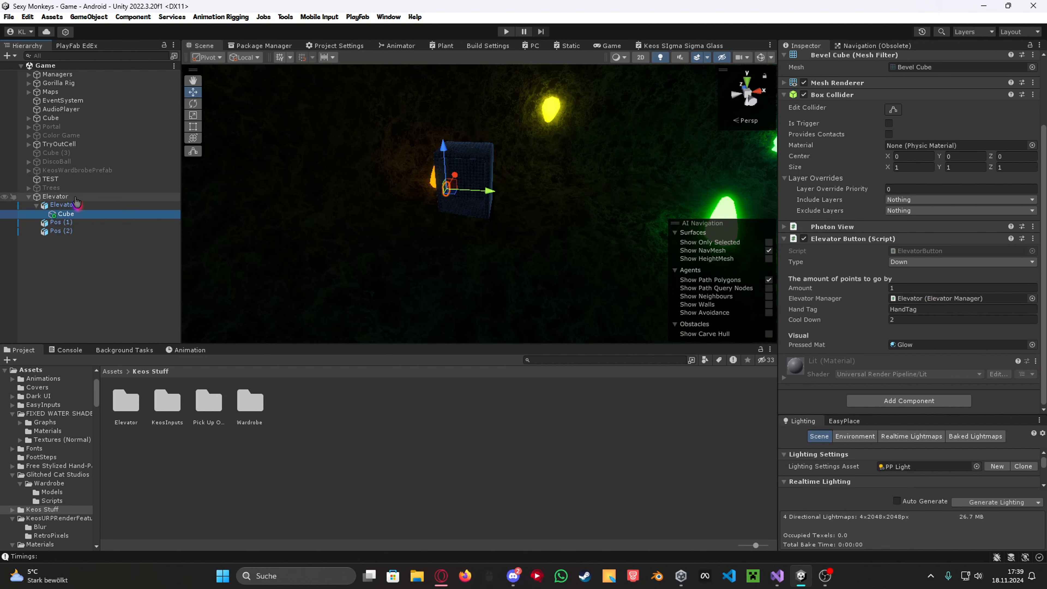
pyautogui.click(893, 299)
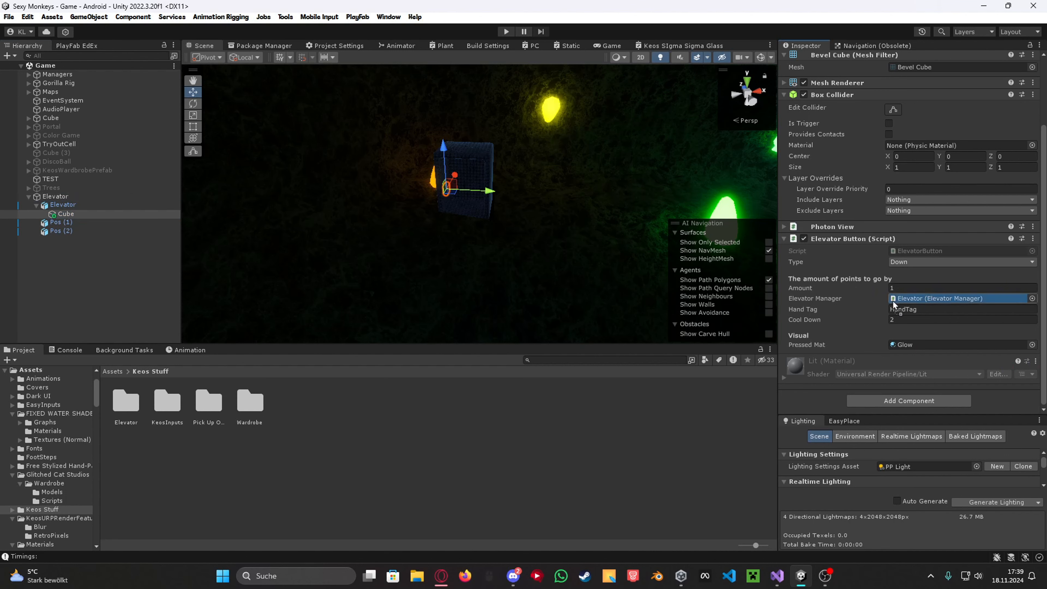
pyautogui.click(97, 207)
pyautogui.click(82, 216)
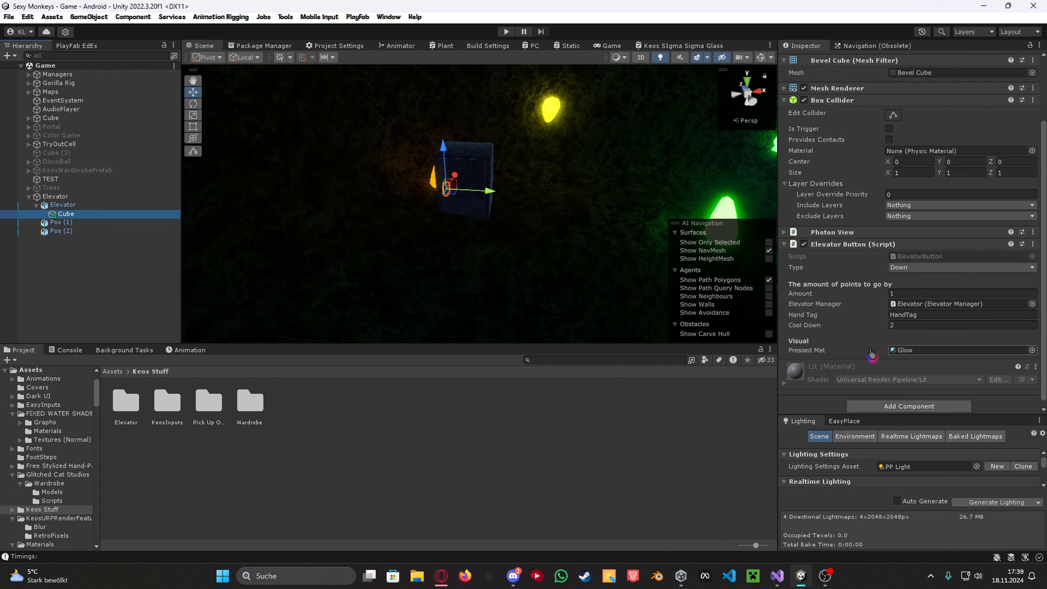
pyautogui.rightClick(362, 224)
pyautogui.moveTo(497, 217); pyautogui.dragTo(485, 246, button='right')
pyautogui.press('w')
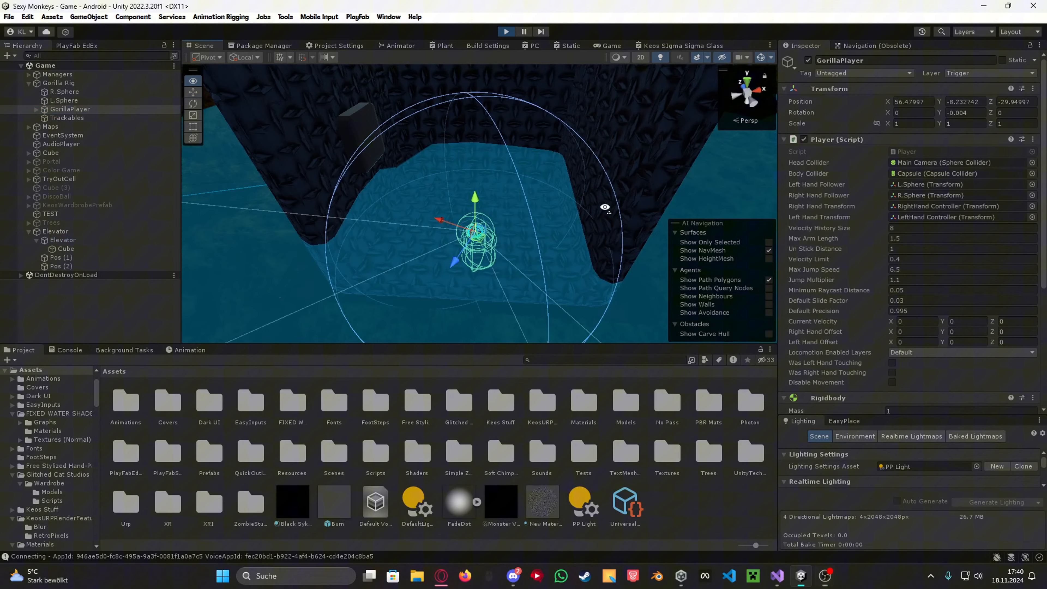
# Move GorillaPlayer across the elevator floor to about X 56.9, Z -30.58 in the running game.
pyautogui.moveTo(603, 206); pyautogui.dragTo(502, 278, button='right')
pyautogui.moveTo(504, 260); pyautogui.dragTo(495, 182)
pyautogui.moveTo(494, 182); pyautogui.dragTo(488, 123, button='right')
pyautogui.press('s')
# Expand GorillaPlayer and move its LeftHand Controller toward the elevator button.
pyautogui.click(35, 109)
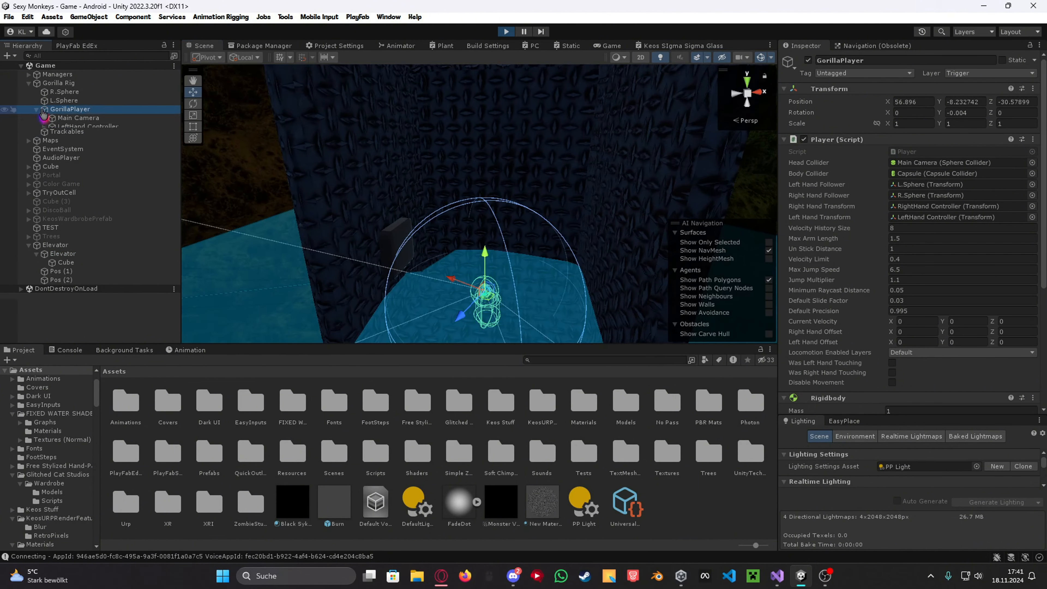
pyautogui.click(99, 127)
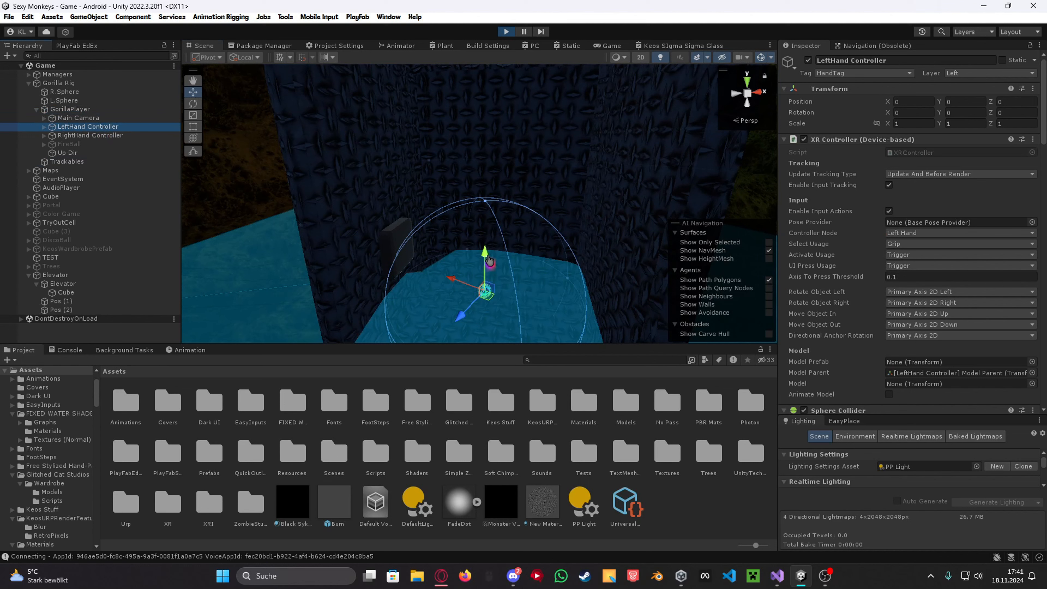
pyautogui.moveTo(490, 260); pyautogui.dragTo(360, 248)
# Set the elevator button's Type to Up while the game is running.
pyautogui.click(394, 253)
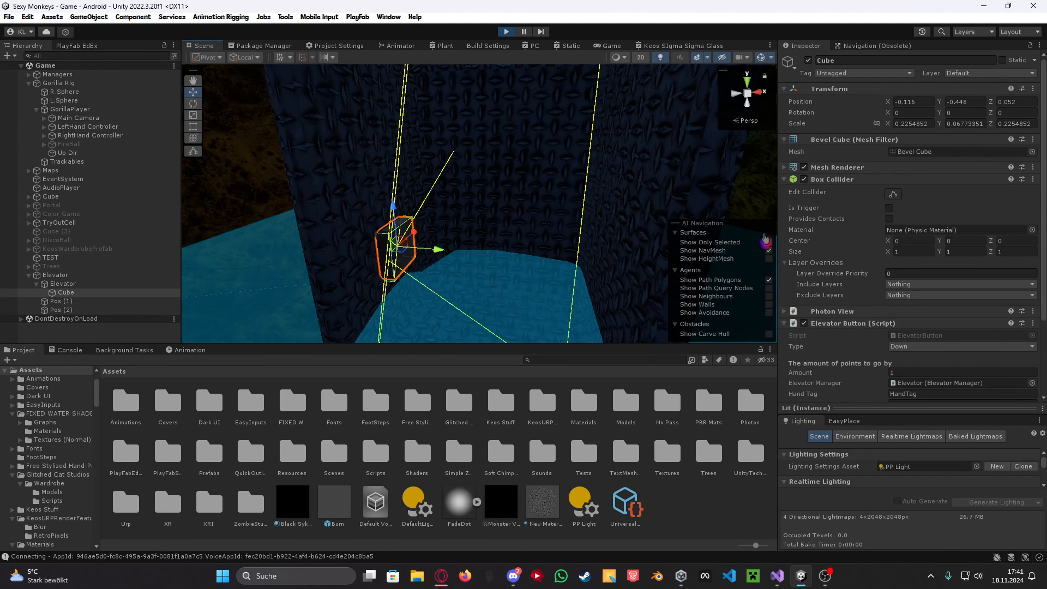
pyautogui.scroll(-3, 944, 287)
pyautogui.click(924, 253)
pyautogui.click(917, 263)
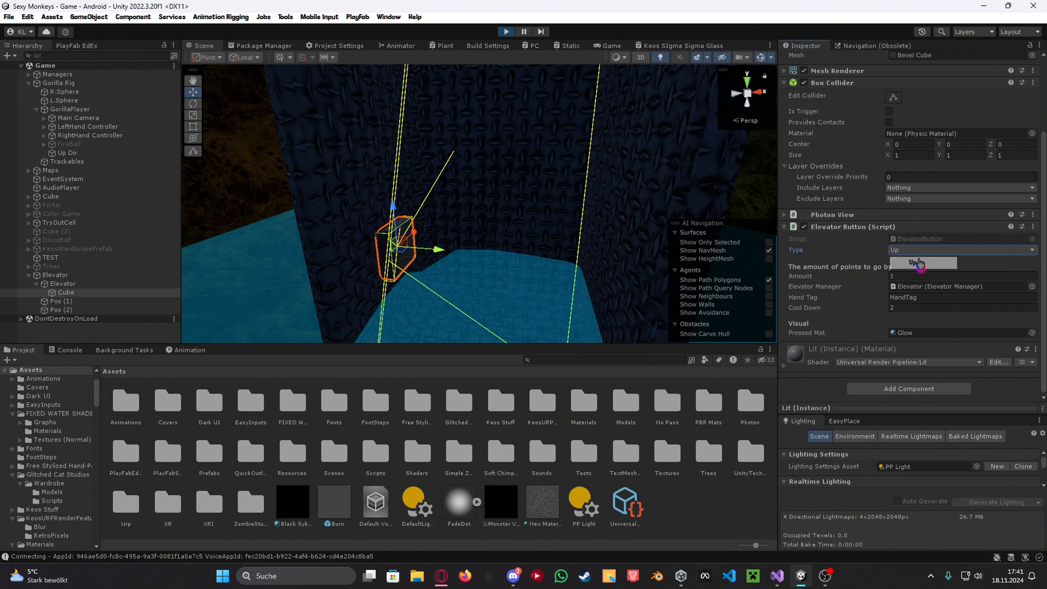
# Move the RightHand Controller onto the elevator button to trigger it, and follow the elevator along the shaft.
pyautogui.click(83, 135)
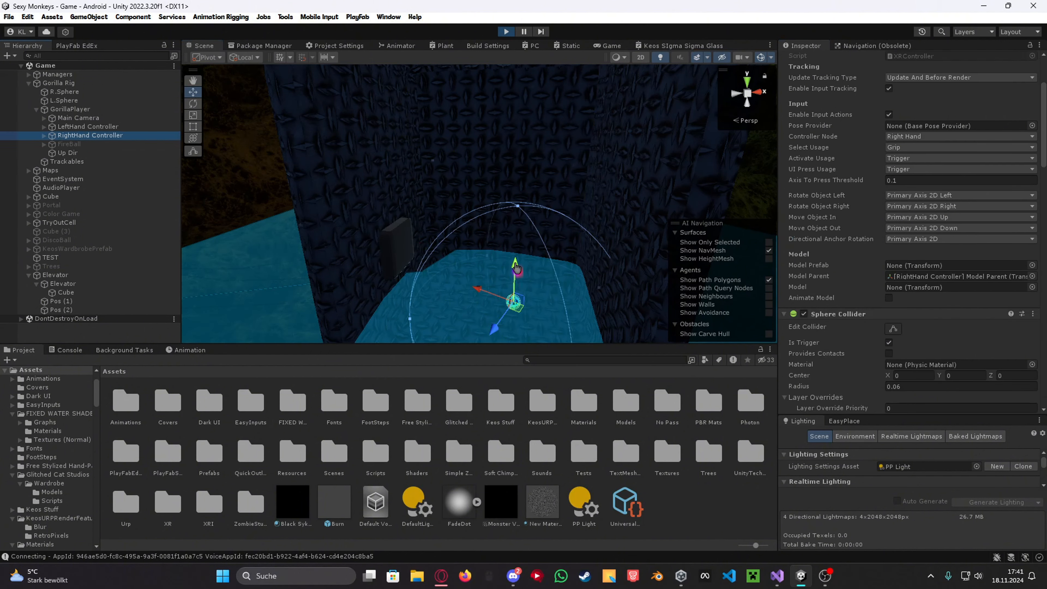
pyautogui.moveTo(516, 265); pyautogui.dragTo(483, 261)
pyautogui.moveTo(399, 250)
pyautogui.mouseDown()
pyautogui.moveTo(443, 261)
pyautogui.moveTo(387, 259)
pyautogui.mouseUp()
pyautogui.moveTo(457, 279); pyautogui.dragTo(501, 252)
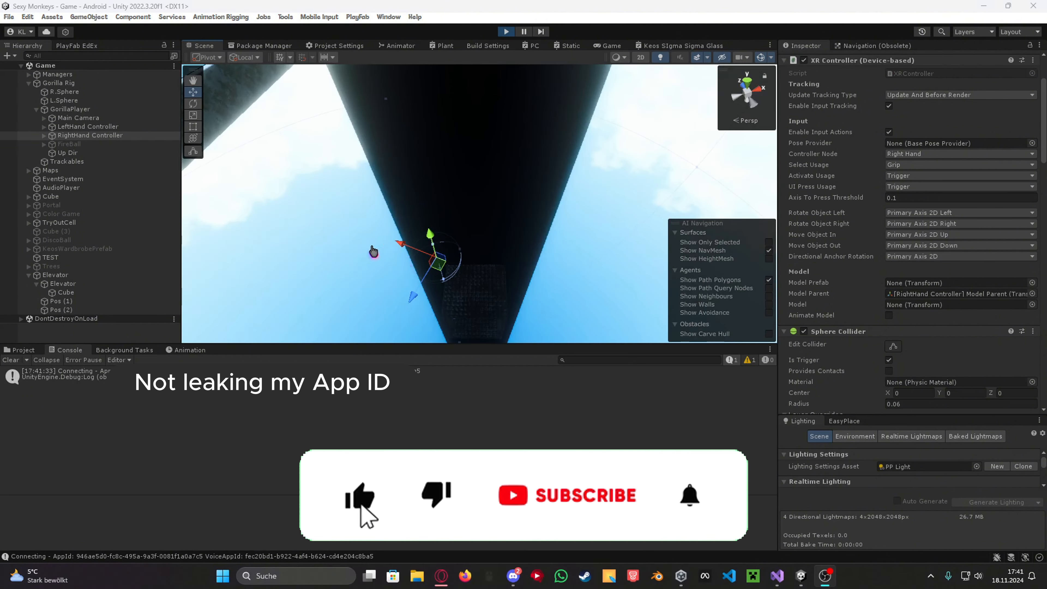
pyautogui.moveTo(374, 251); pyautogui.dragTo(398, 285, button='right')
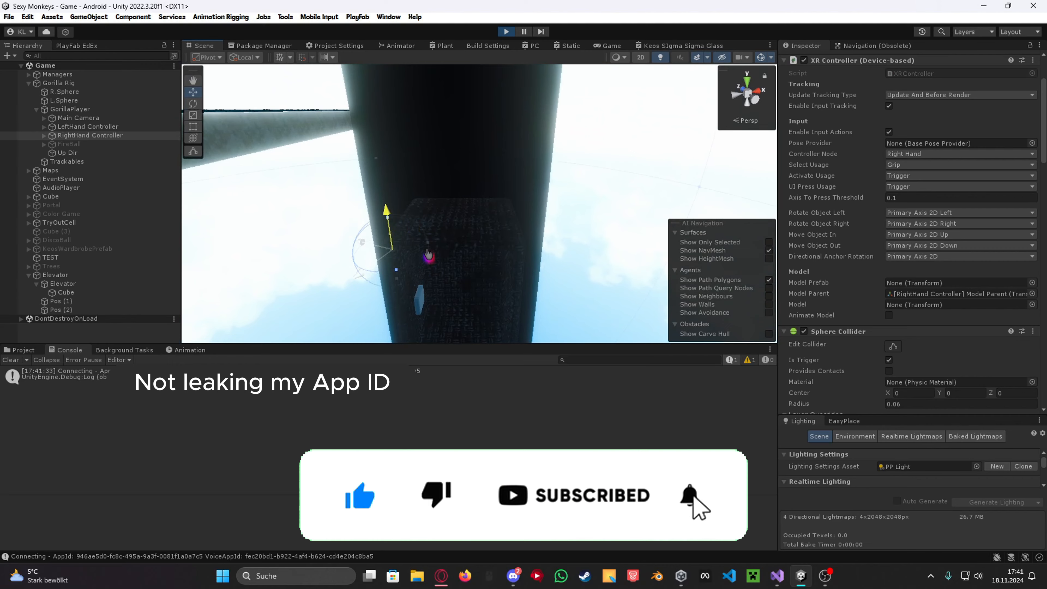
pyautogui.moveTo(428, 253); pyautogui.dragTo(398, 201, button='right')
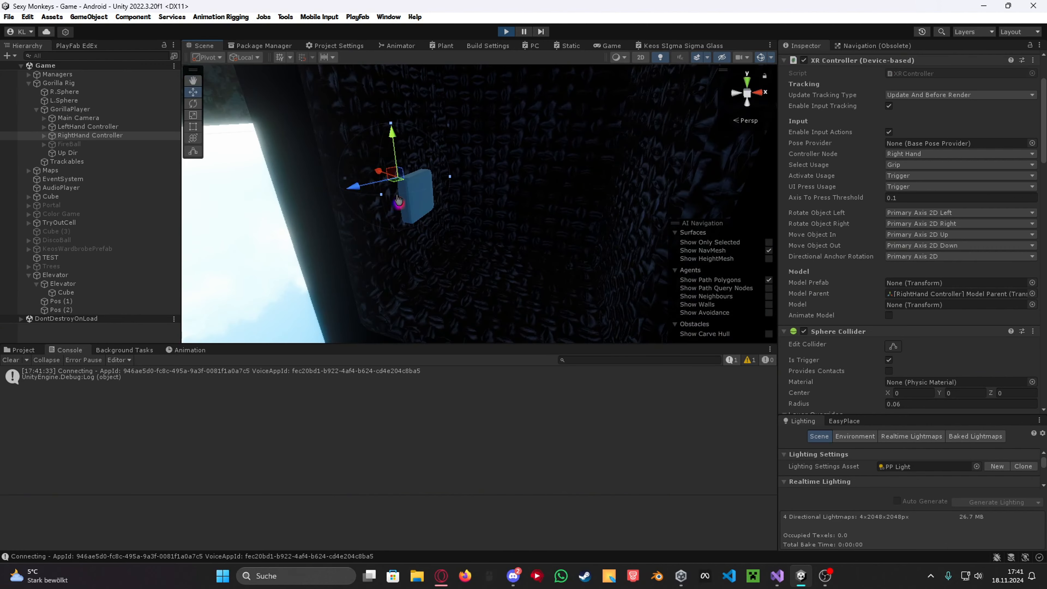
# Move the RightHand Controller off the elevator button and set the button's Type to Up in the running game.
pyautogui.moveTo(397, 181); pyautogui.dragTo(431, 294)
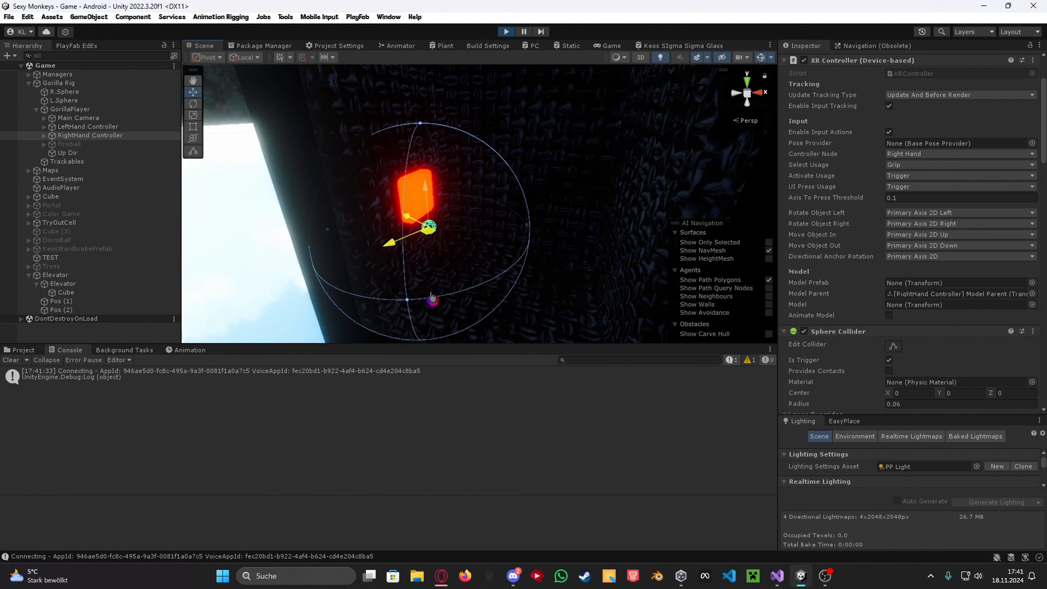
pyautogui.click(427, 212)
pyautogui.click(919, 262)
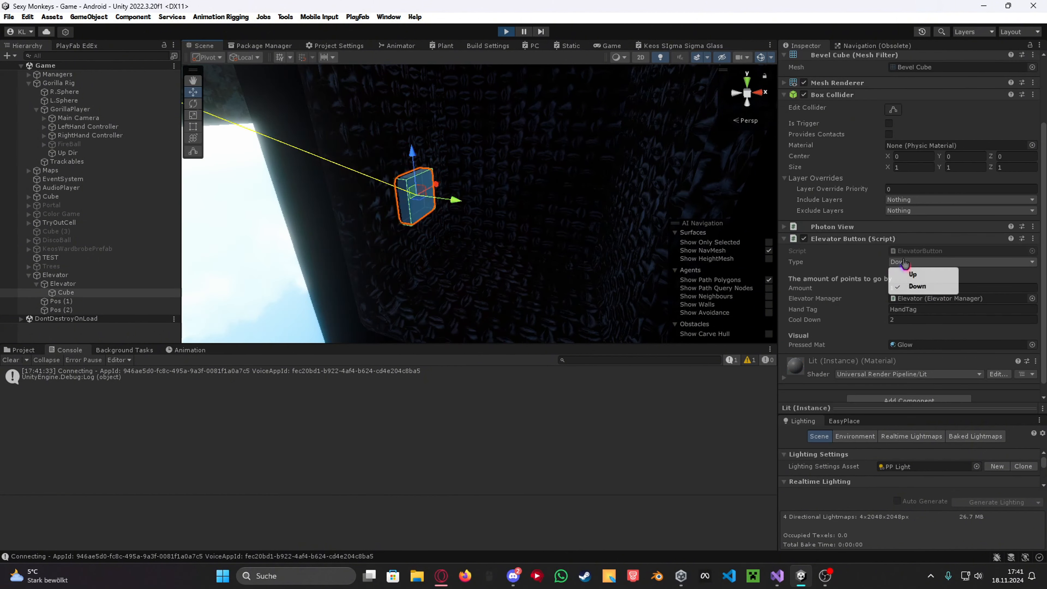
pyautogui.click(913, 276)
# Move the RightHand Controller onto the elevator button to trigger it, and follow the elevator along the shaft.
pyautogui.click(90, 135)
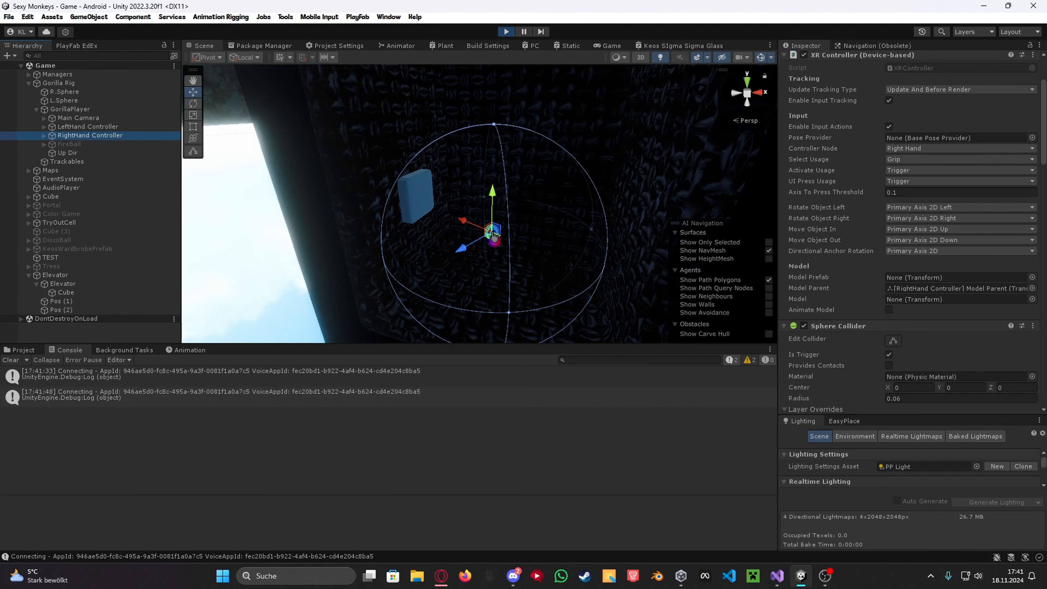
pyautogui.moveTo(493, 235); pyautogui.dragTo(418, 321, button='right')
pyautogui.moveTo(410, 297); pyautogui.dragTo(369, 201)
pyautogui.moveTo(386, 245); pyautogui.dragTo(386, 170)
# Check the elevator button's Type options, reselect the RightHand Controller and look up along the elevator shaft.
pyautogui.click(347, 126)
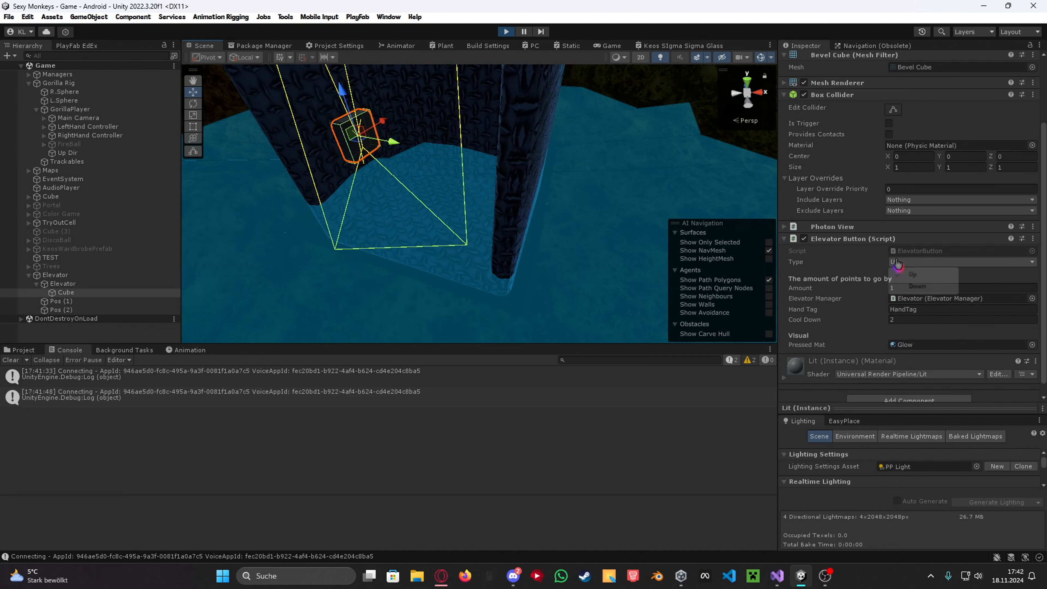
pyautogui.click(128, 136)
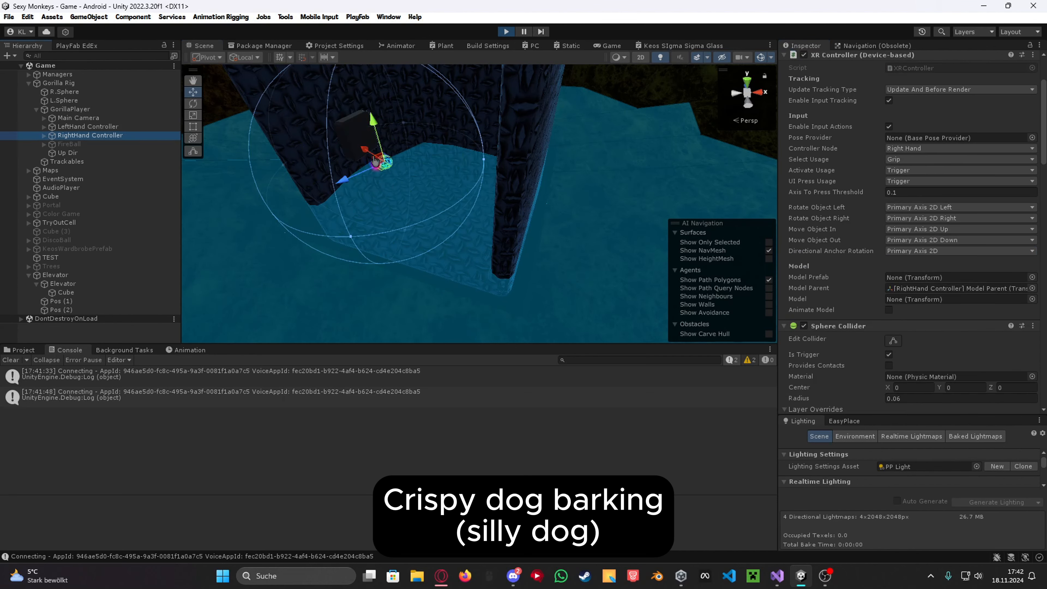
pyautogui.moveTo(383, 171); pyautogui.dragTo(394, 250, button='right')
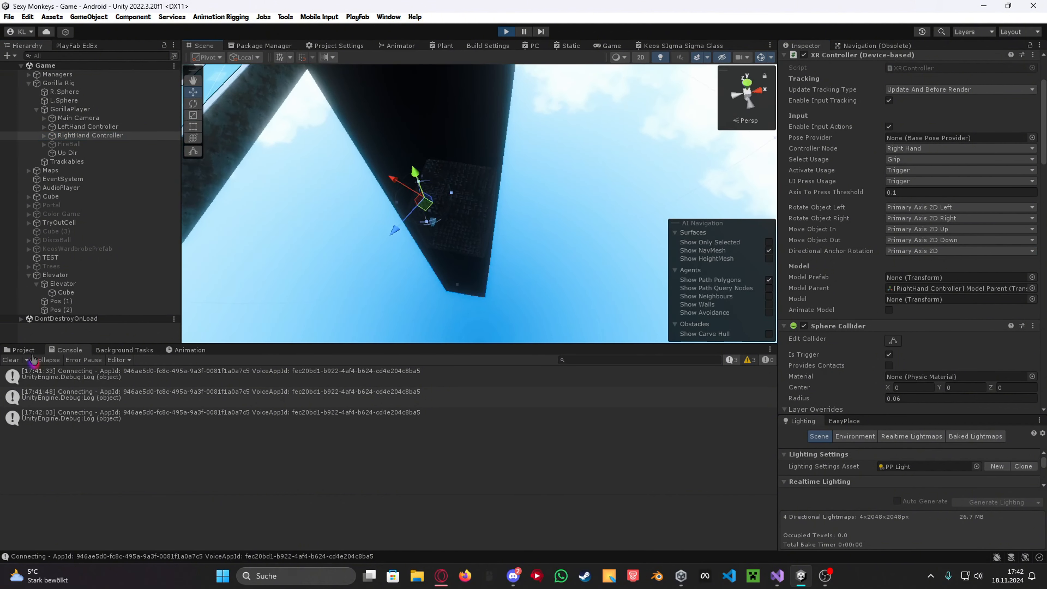